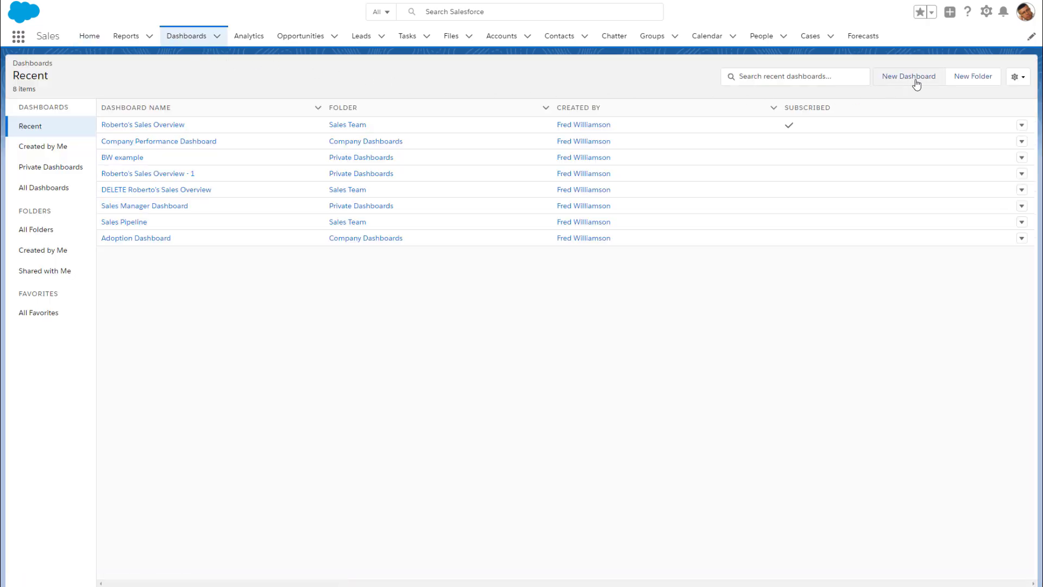
- Create a new dashboard named after the user's Sales Overview, with description 'Overview for Quarterly Meeting'
left_click(910, 82)
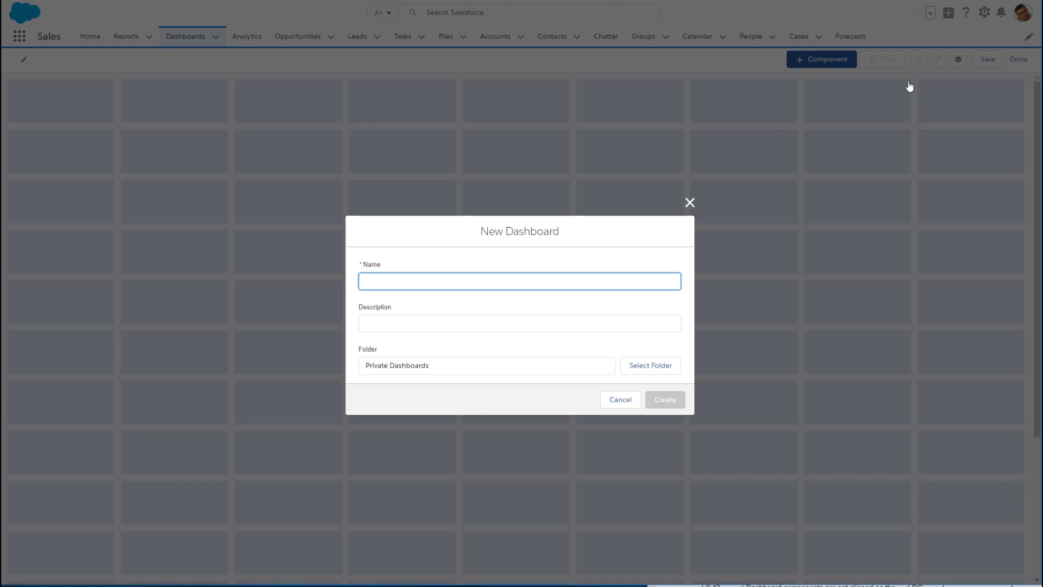
type("Roberto's Sales Overview")
key("Tab")
type("Overview for Quarterly Meeting")
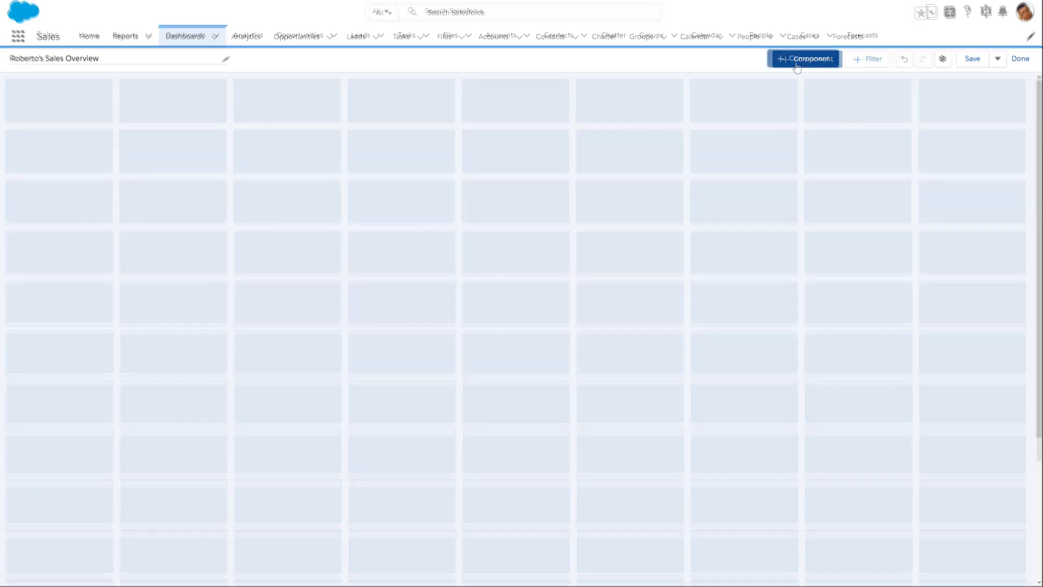
- Start a new component from the Opps Over Time report, displayed as a metric
left_click(796, 64)
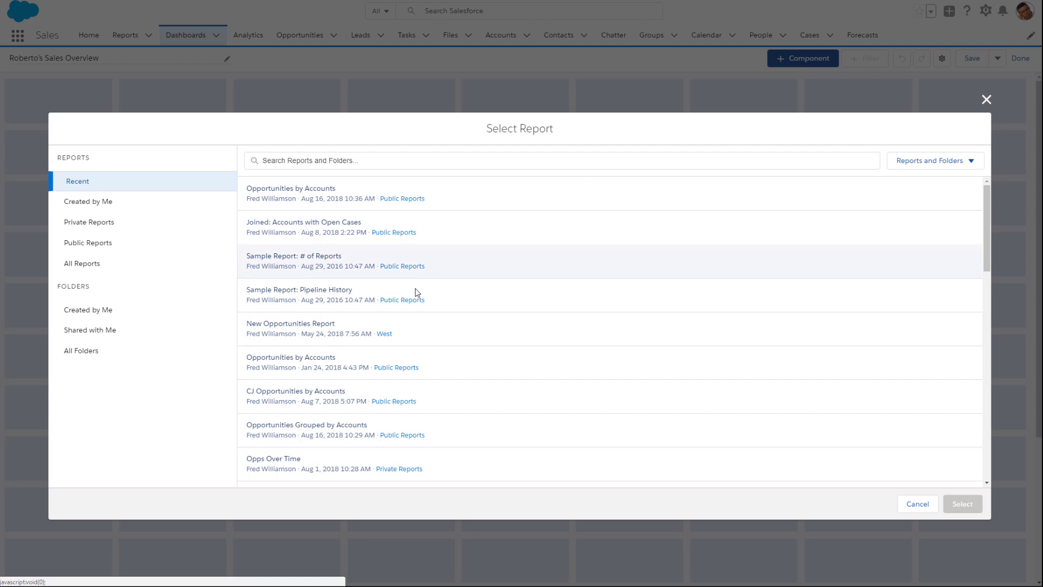
left_click(260, 454)
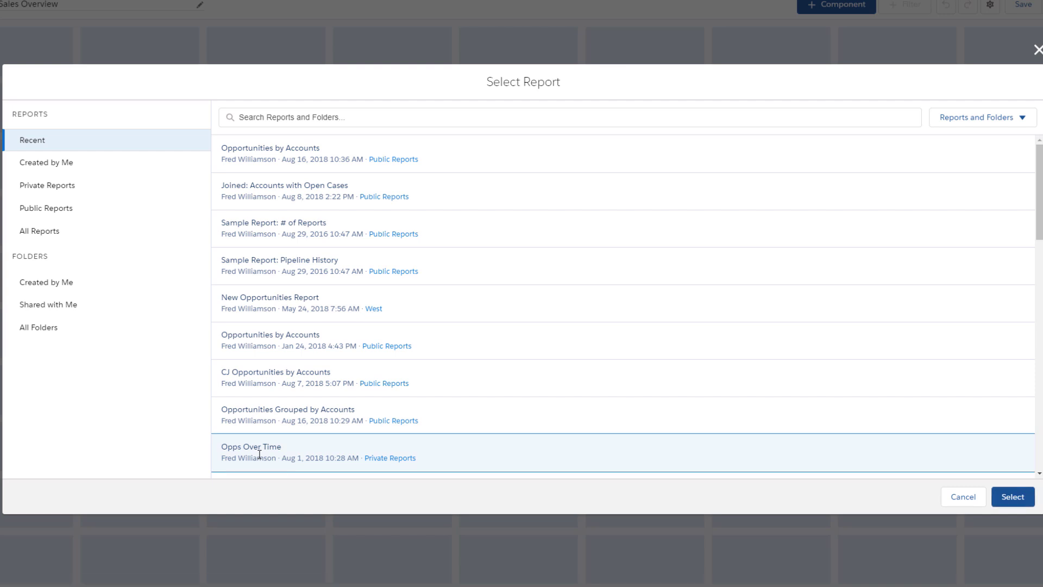
left_click(1013, 496)
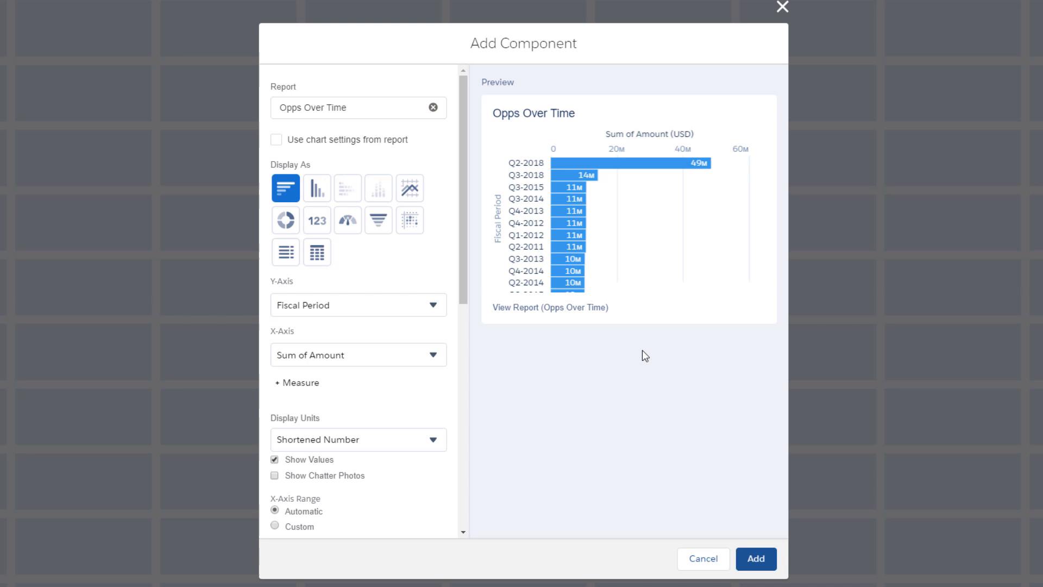
left_click(317, 223)
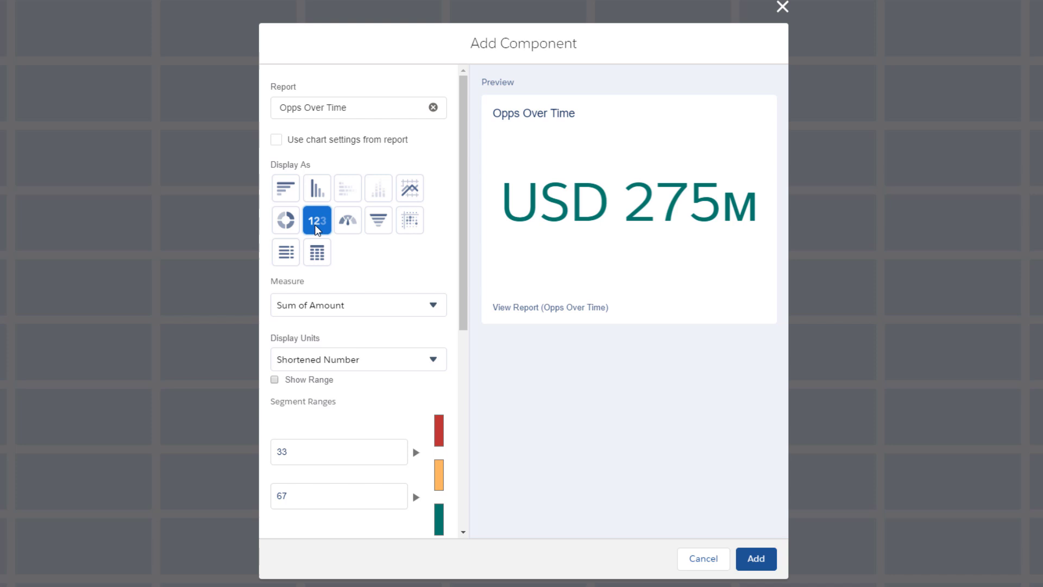
- Keep Sum of Amount and Shortened Number, title it 'Opportunities Over Time', and add it
left_click(439, 309)
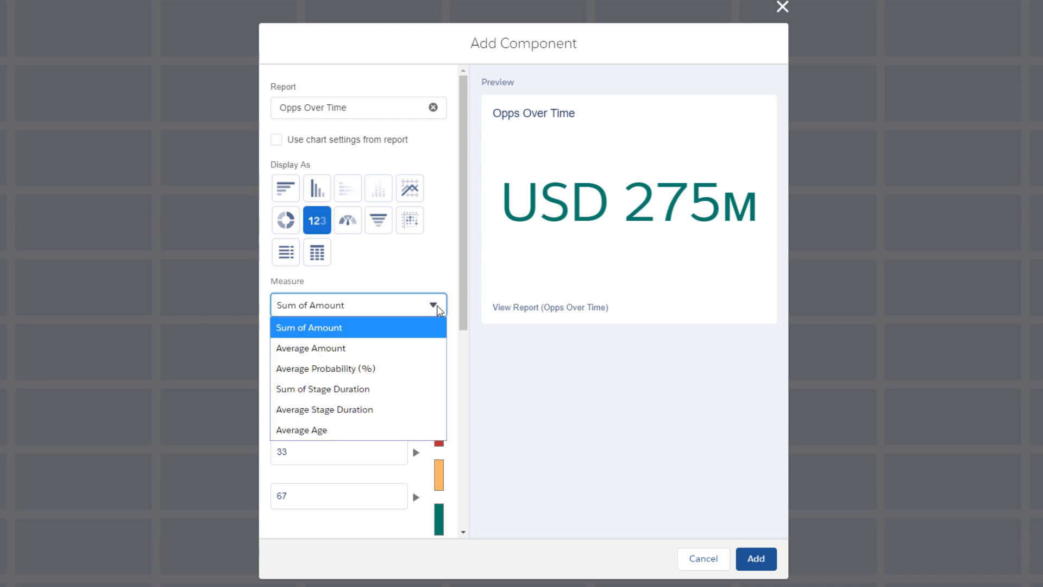
left_click(439, 309)
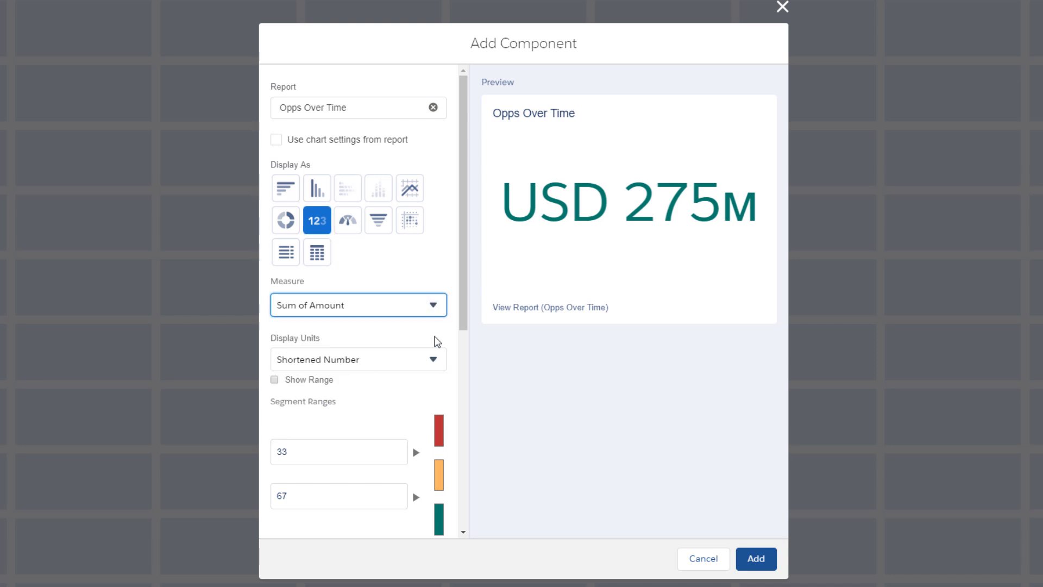
left_click(435, 361)
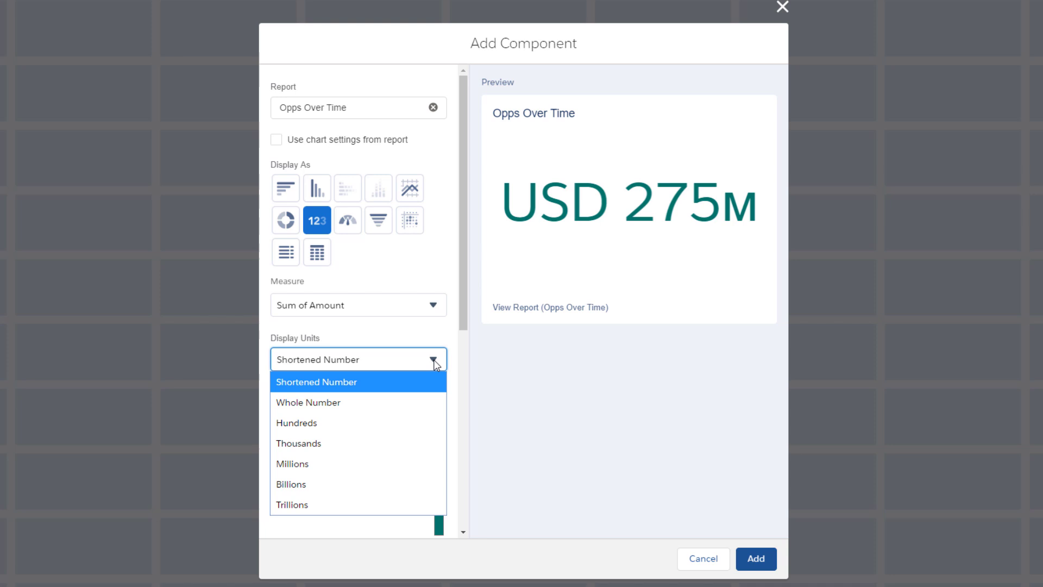
left_click(434, 363)
scroll(432, 443, "down", 5)
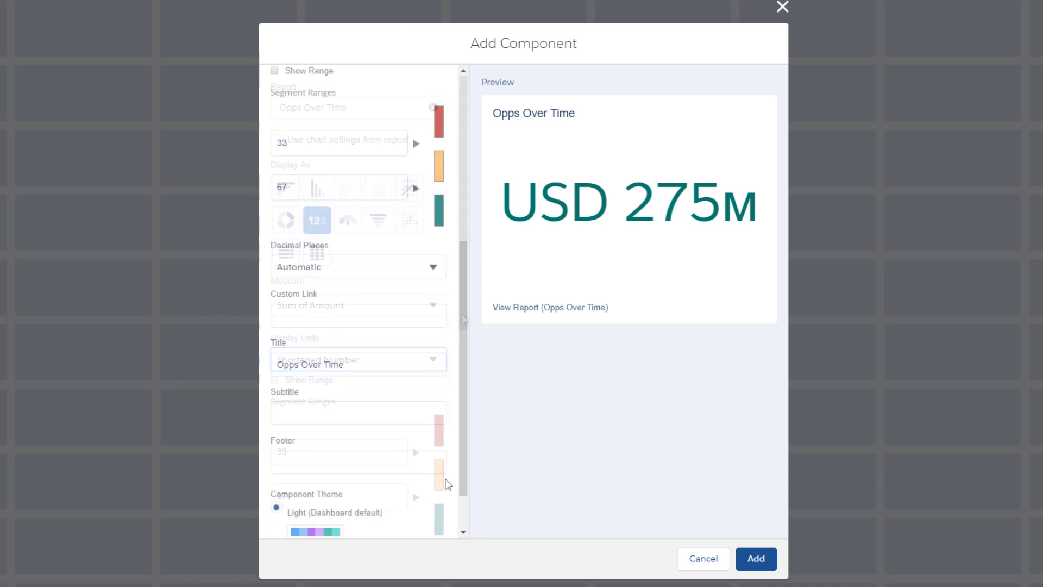
left_click(295, 364)
type("ortunitie")
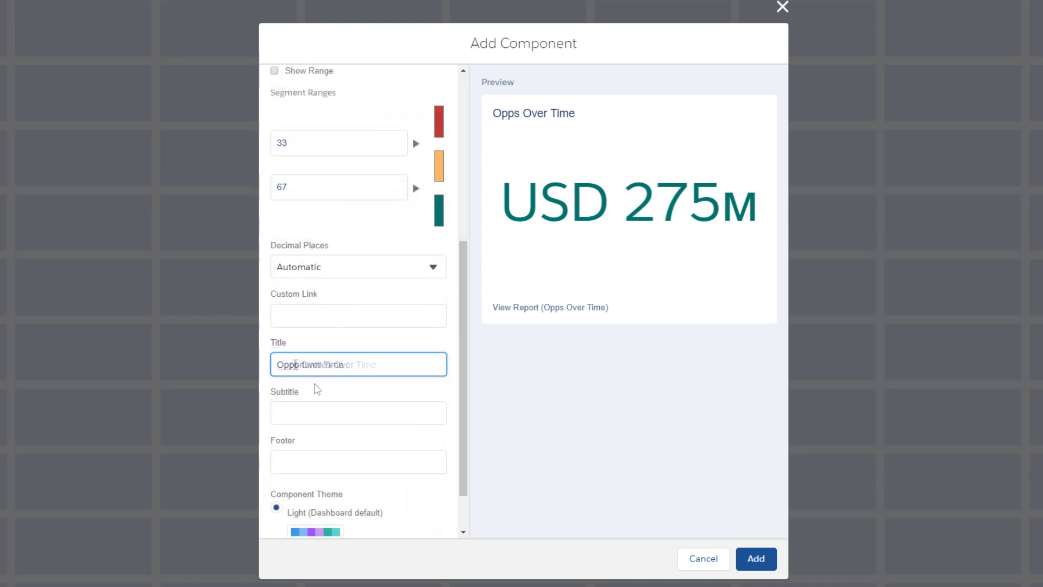
left_click_drag(464, 406, 471, 209)
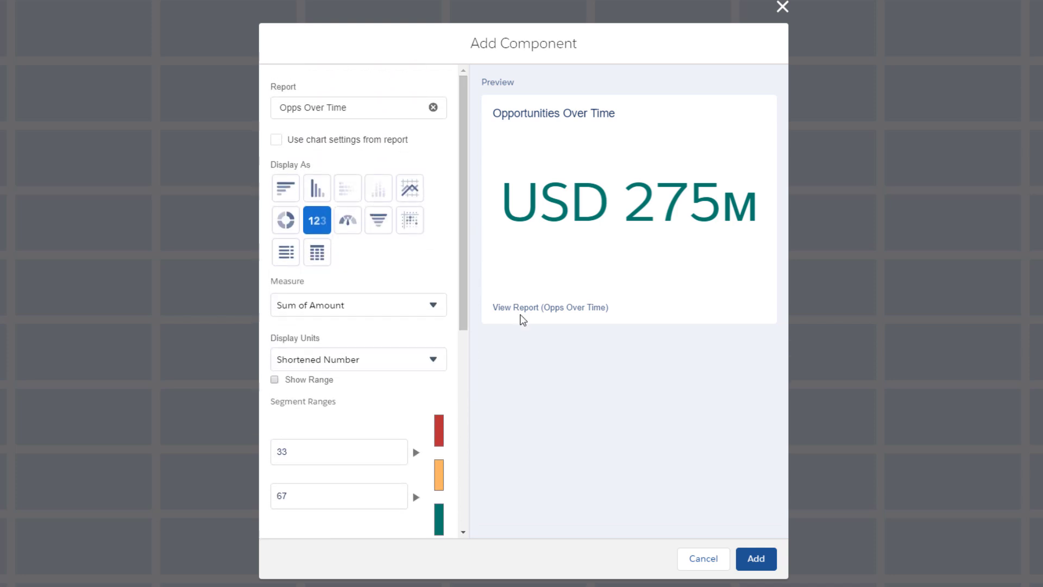
left_click(753, 562)
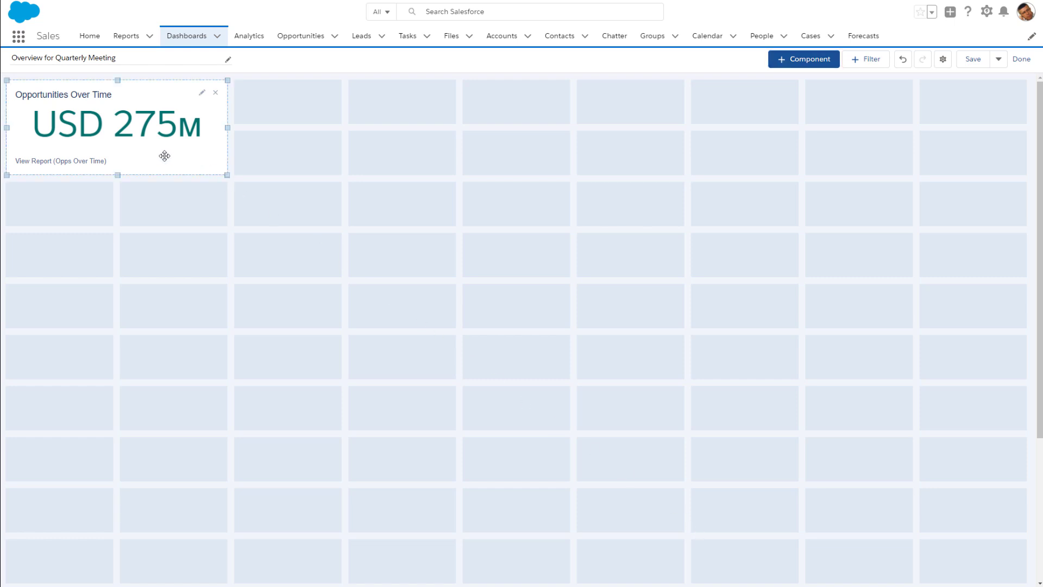
- Move the metric tile to the middle of the top row and enlarge it
left_click_drag(163, 156, 500, 156)
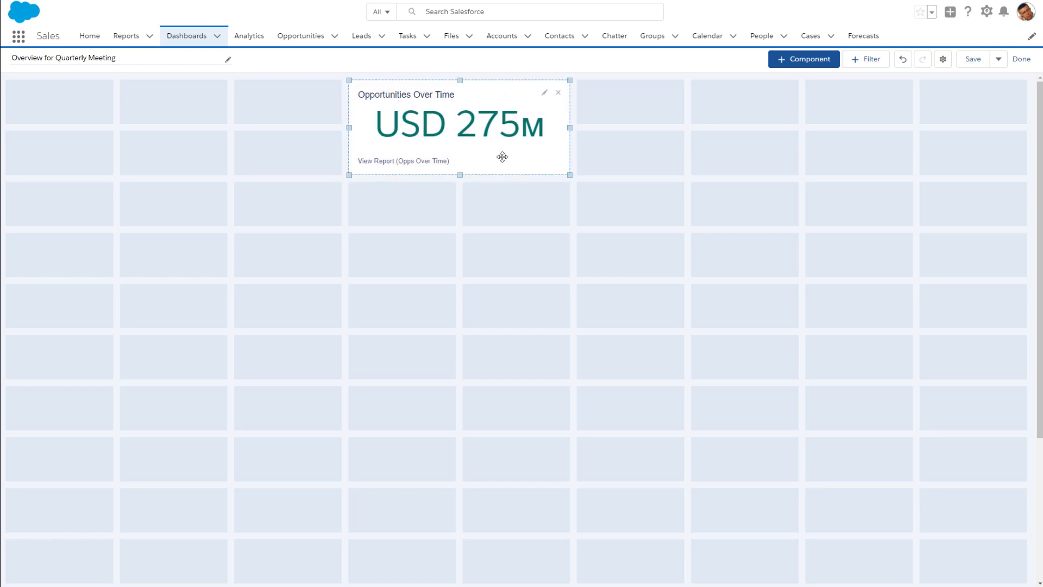
left_click_drag(465, 191, 465, 229)
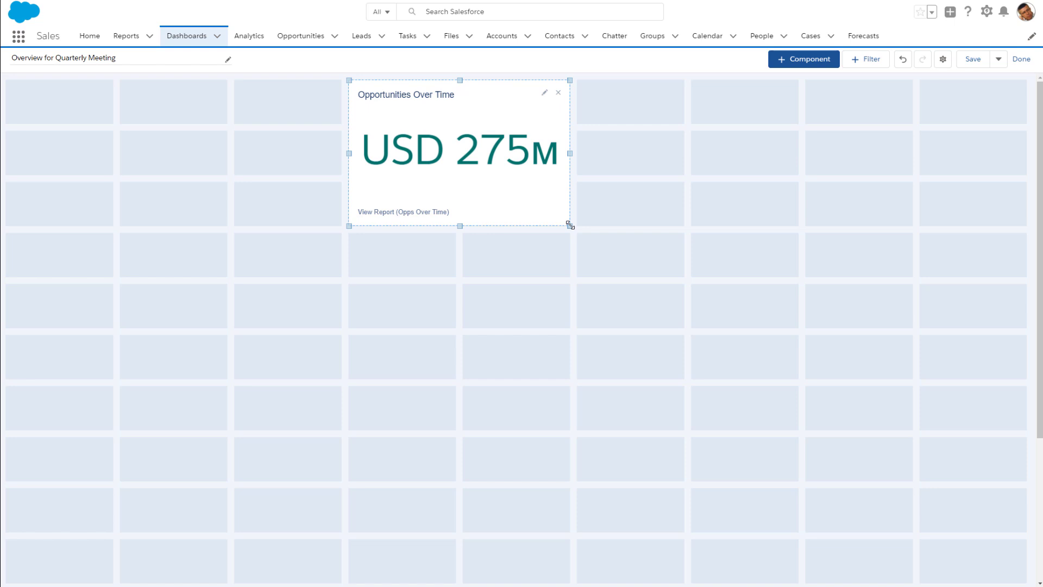
left_click_drag(570, 225, 674, 281)
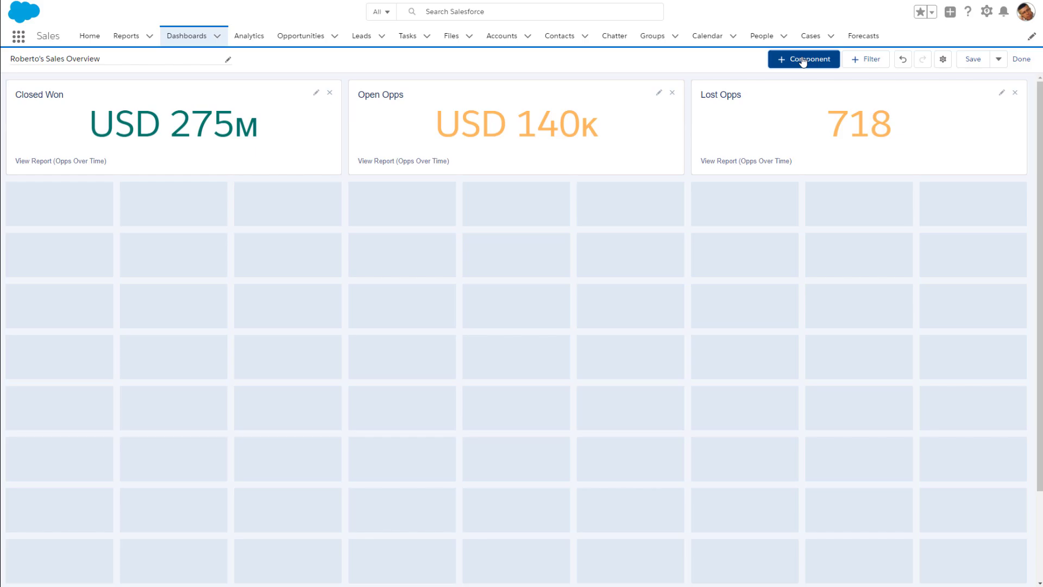
- Start a funnel chart component from the Opps Overview report, keeping Shortened Number units
left_click(803, 59)
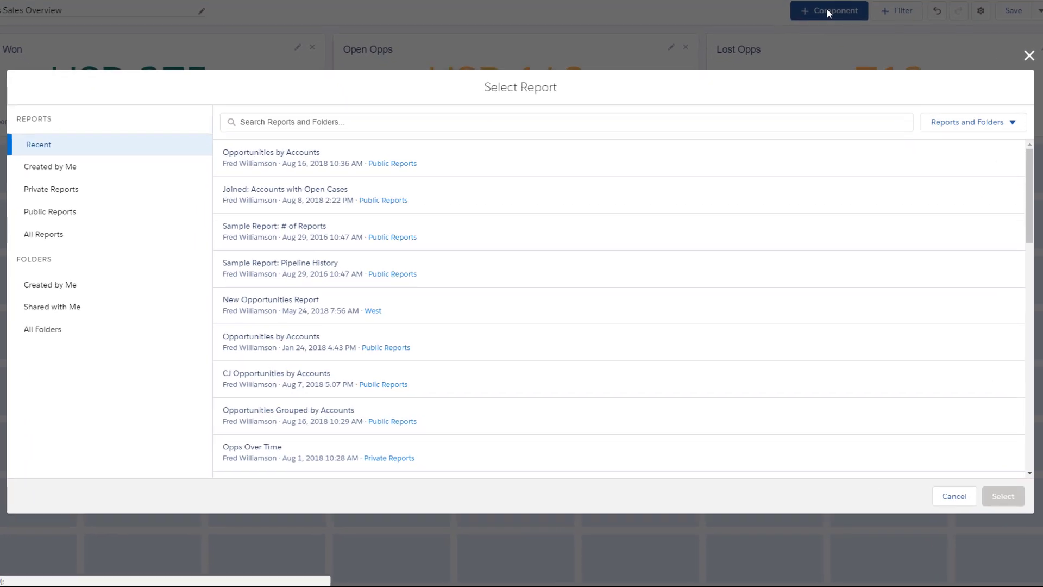
scroll(390, 282, "down", 4)
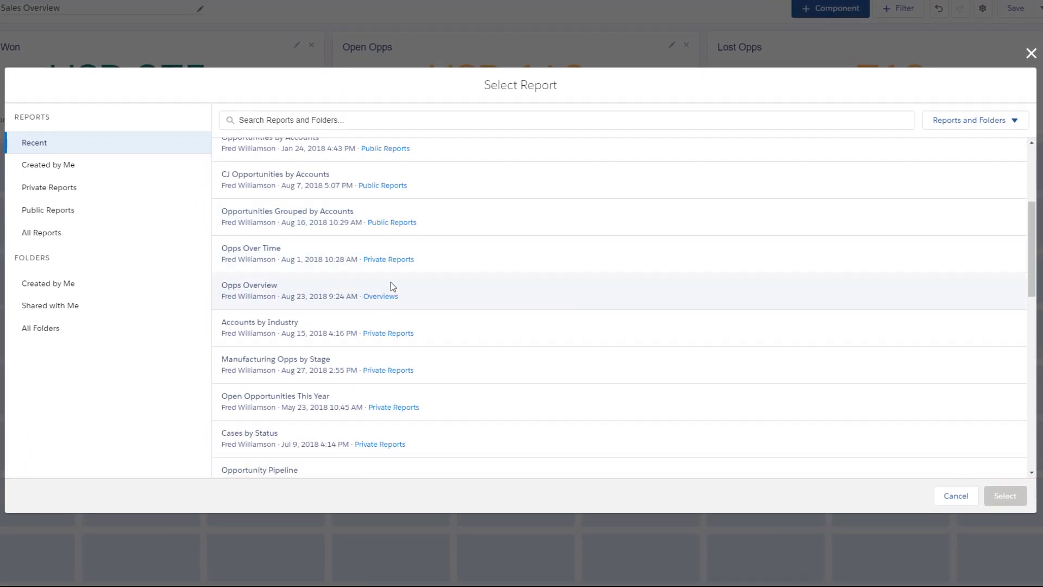
left_click(390, 287)
left_click(1005, 495)
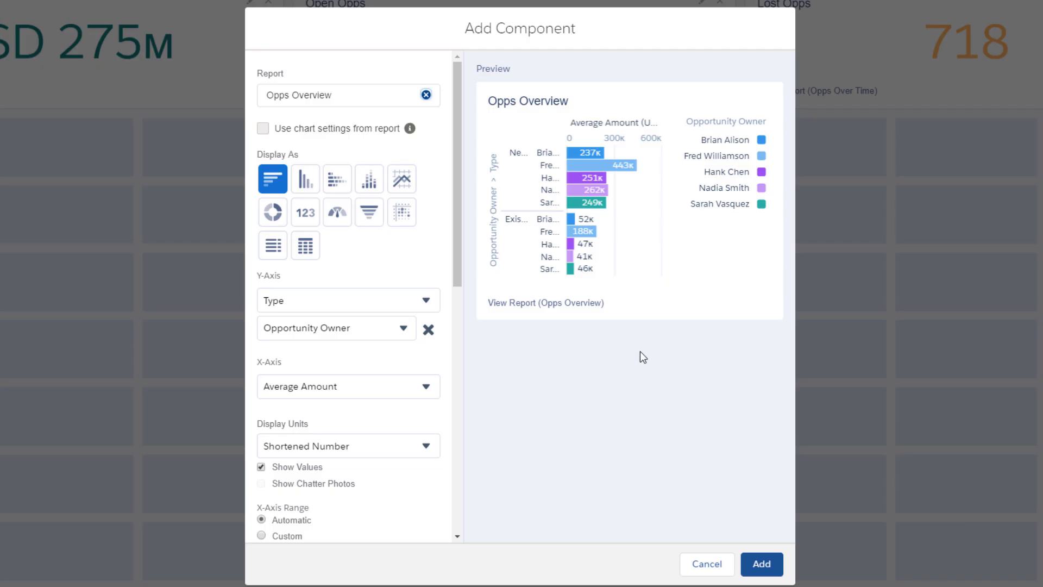
left_click(368, 221)
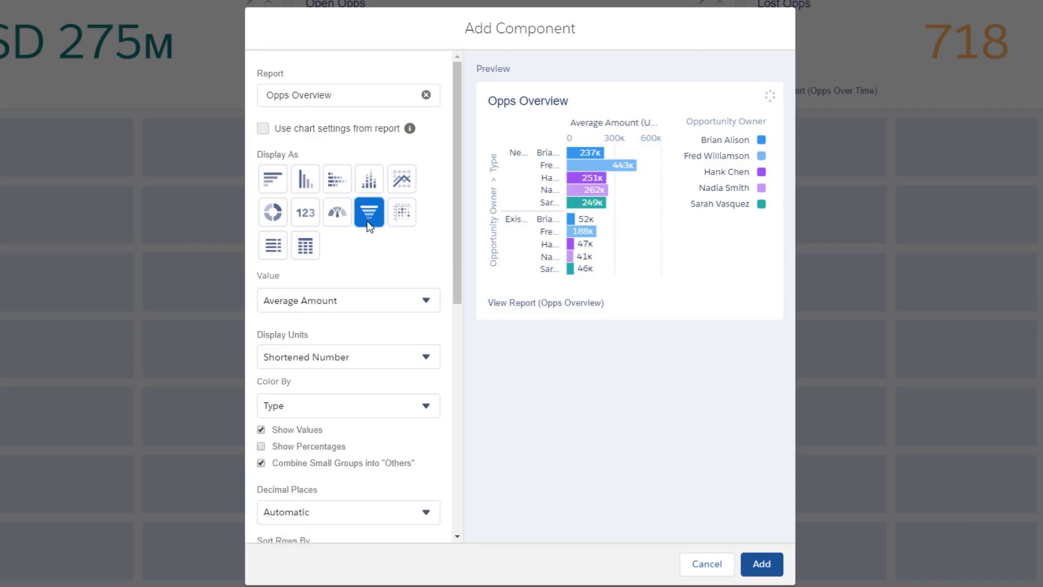
left_click(426, 356)
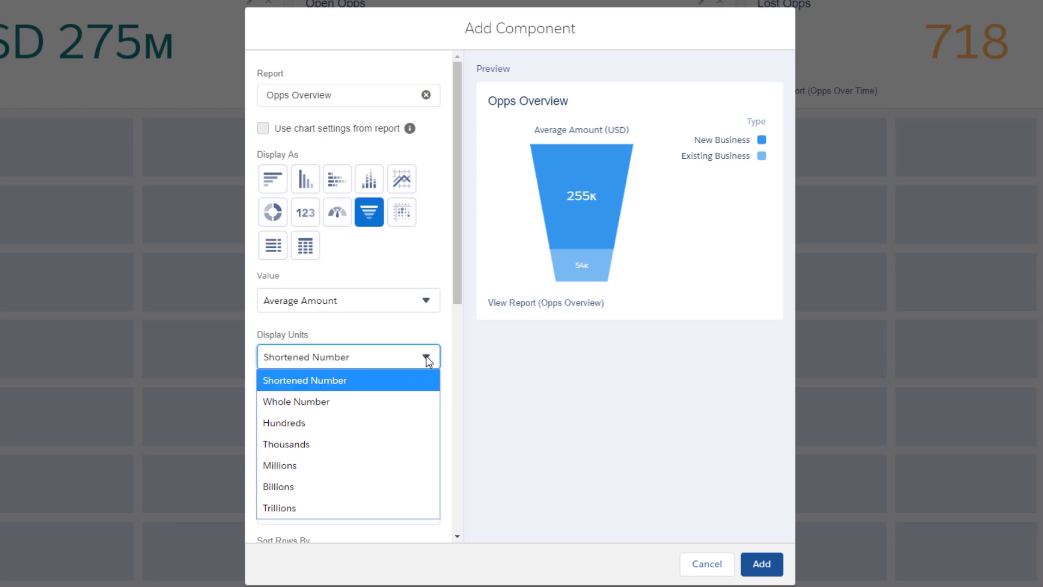
left_click(426, 356)
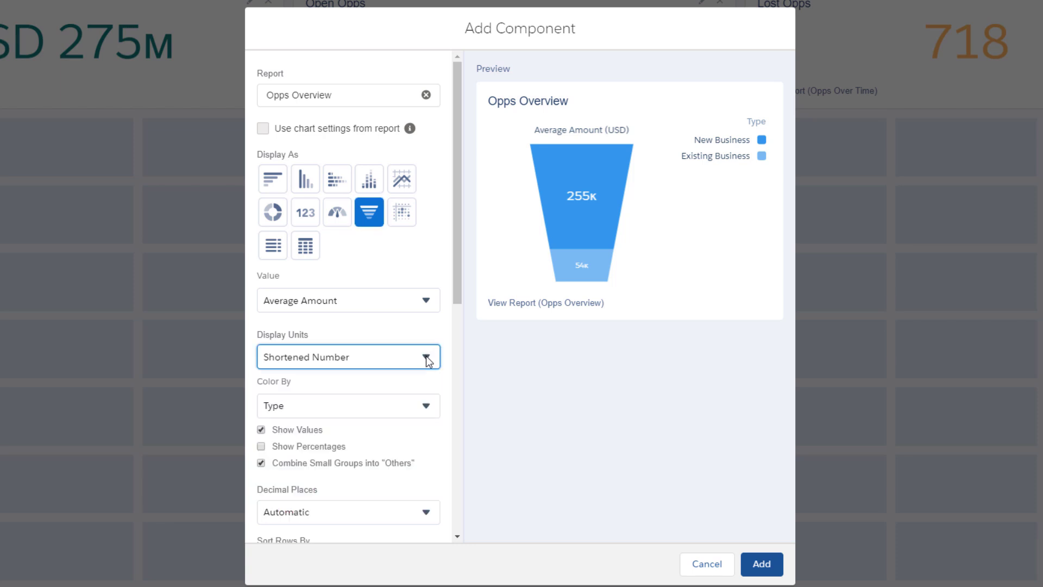
- Colour the funnel by Stage, show percentages, retitle it 'Opps Pipeline', and paste the Opportunity list link
left_click(426, 406)
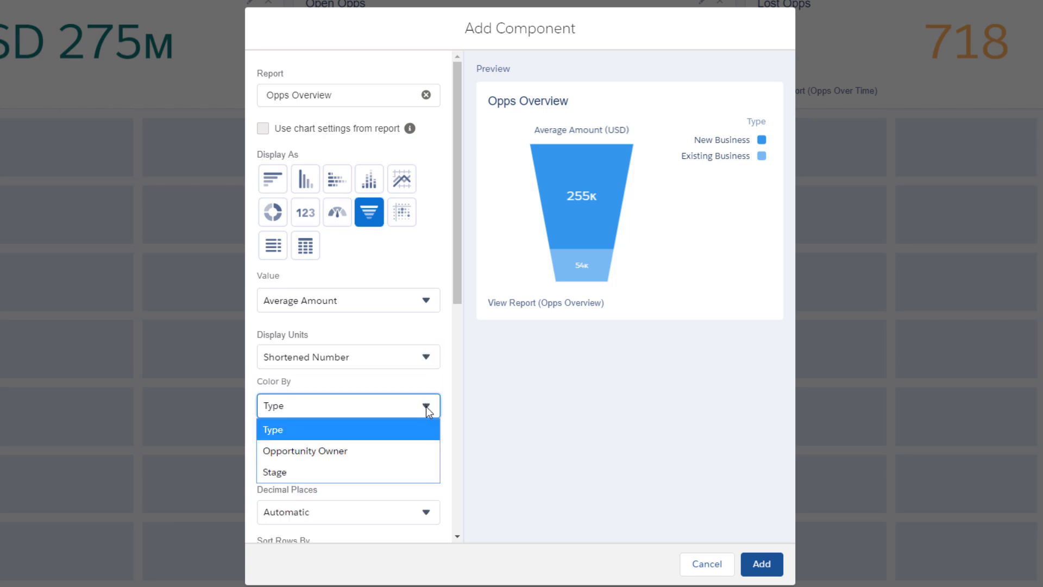
left_click(416, 471)
left_click_drag(458, 294, 442, 453)
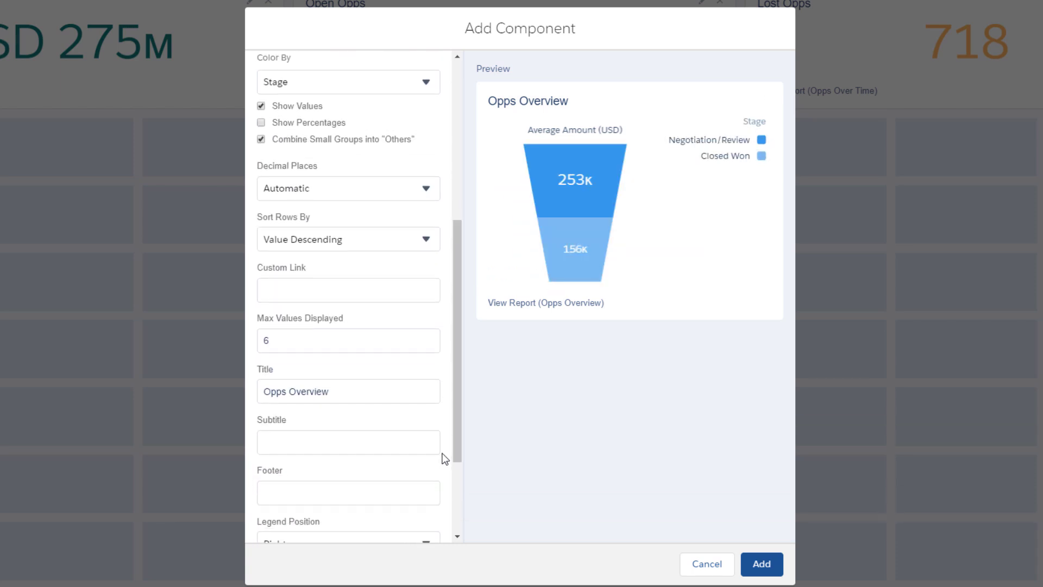
left_click(261, 123)
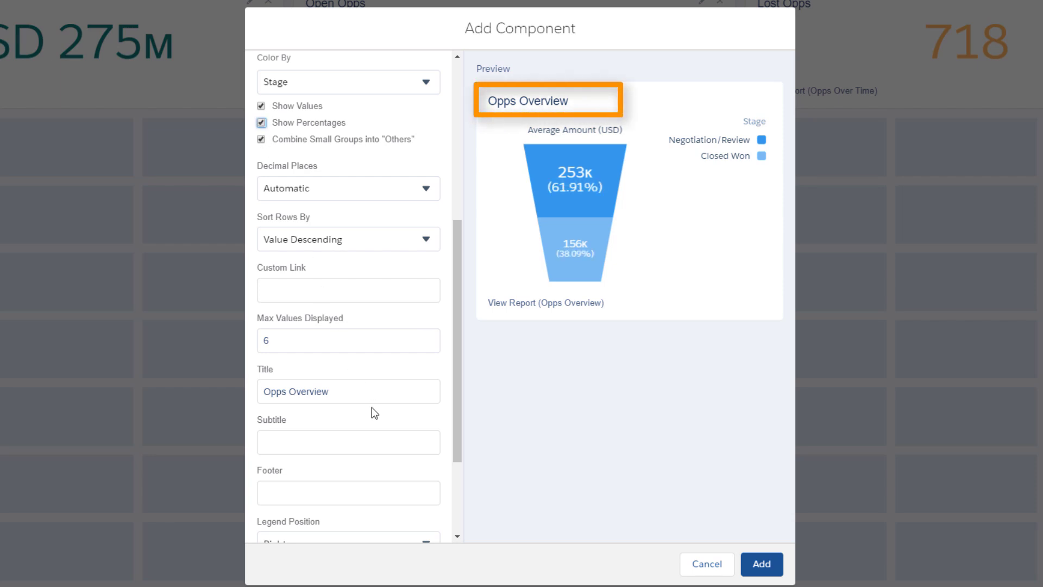
double_click(309, 391)
type("Pipeline")
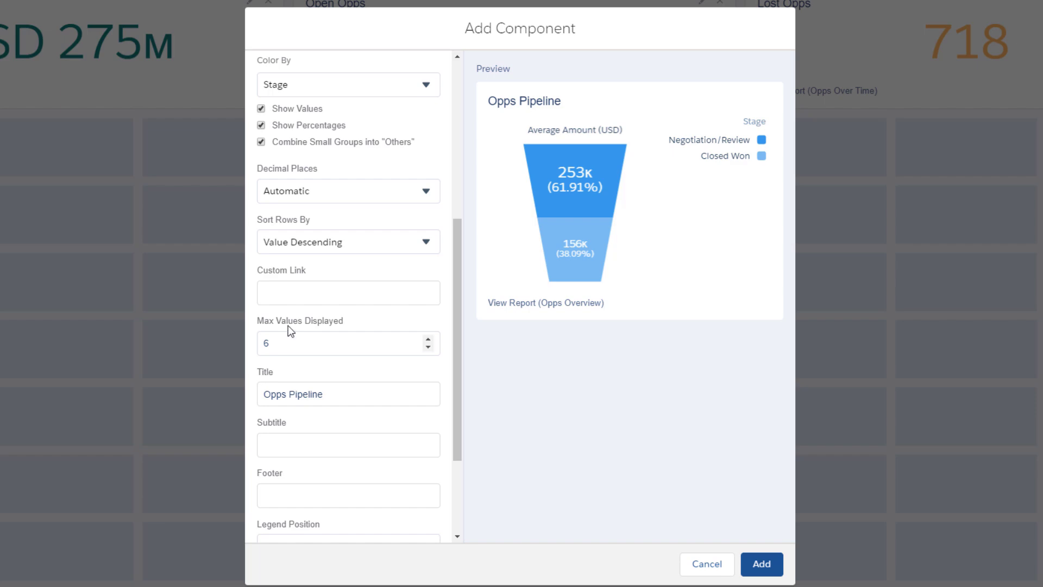
left_click(274, 294)
type("lightning/o/Opportunity/list")
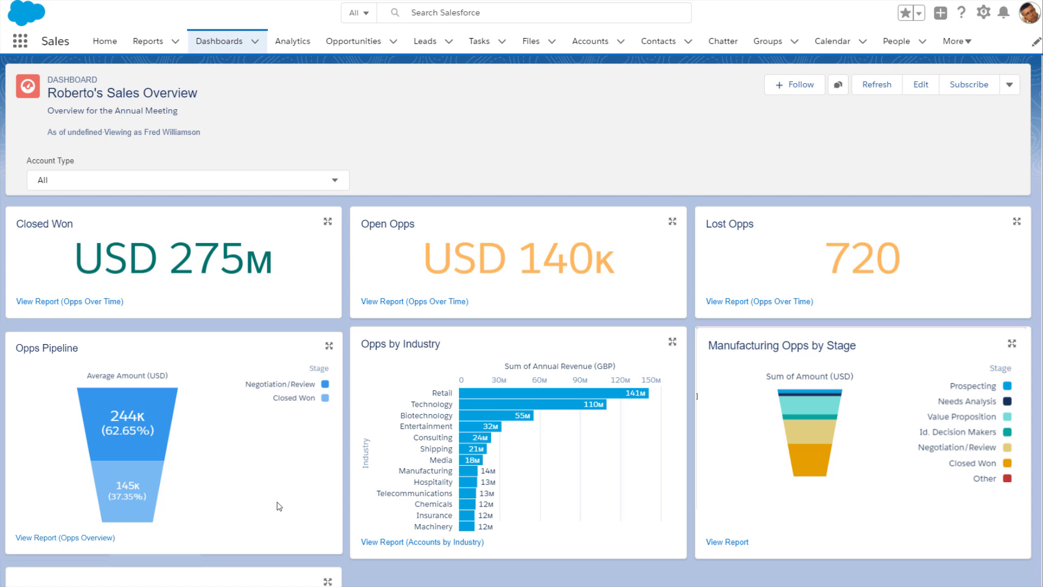
- Expand the Opps Pipeline chart and follow its link to the Opportunities list
left_click(329, 346)
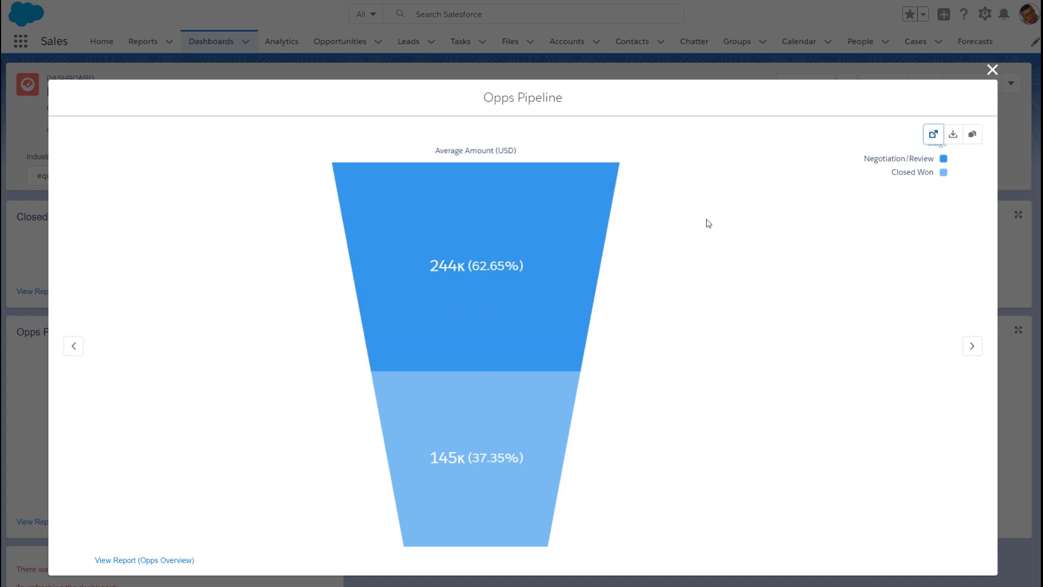
left_click(934, 134)
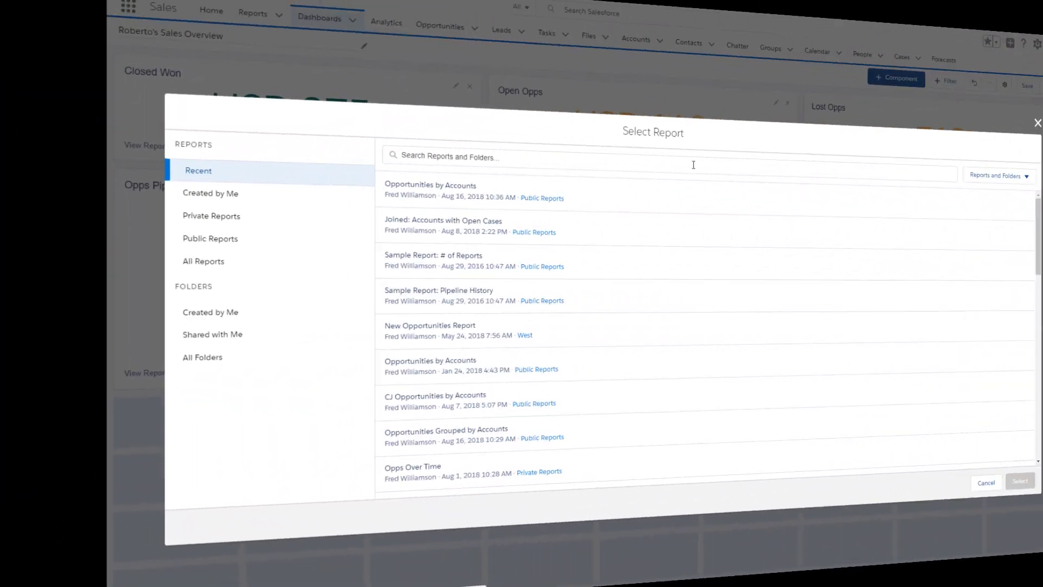
- Search reports for 'acco' and add an Opps by Industry chart from Accounts by Industry
left_click(693, 164)
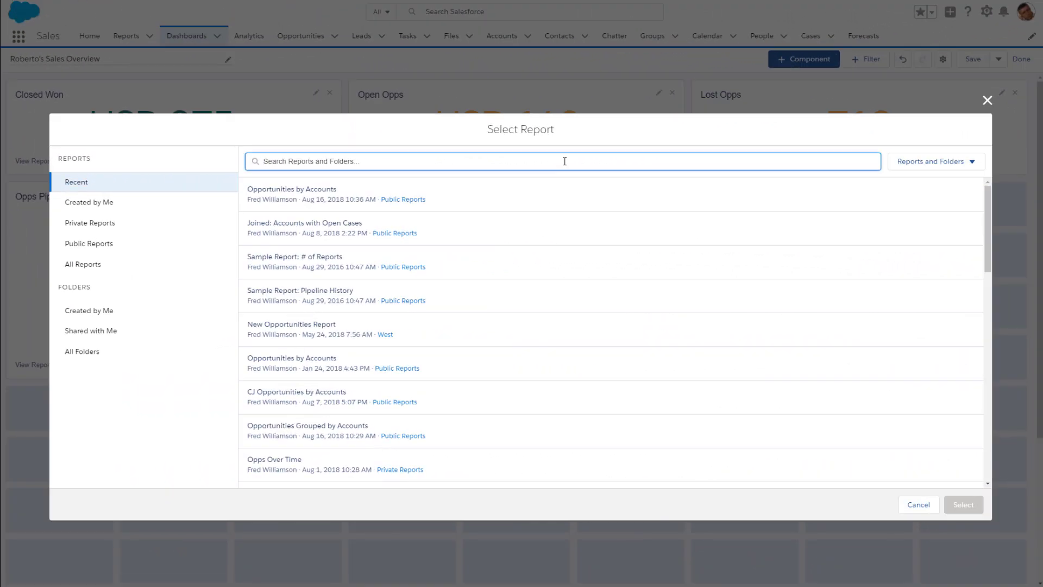
type("acco")
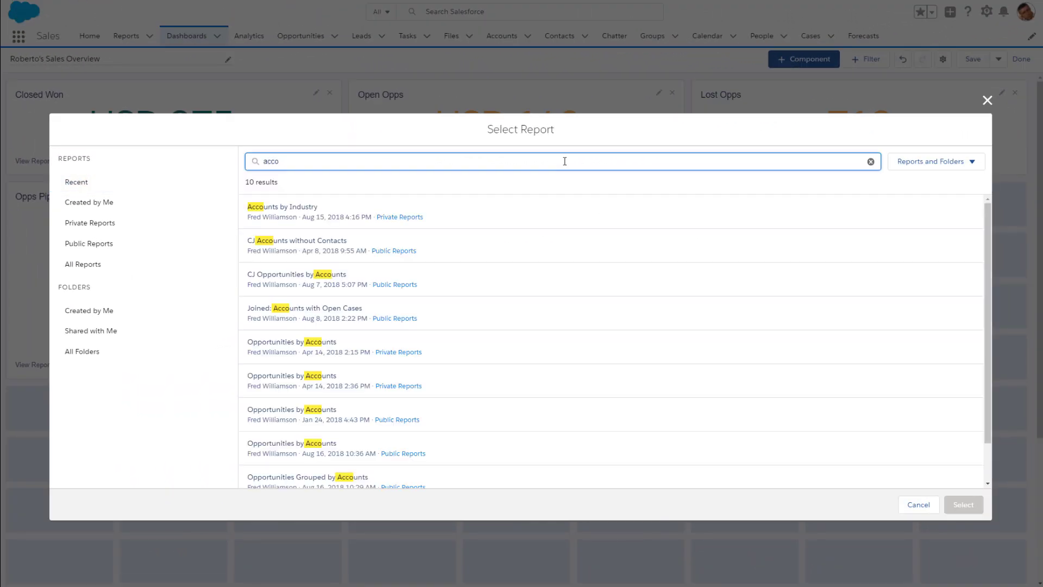
left_click(545, 216)
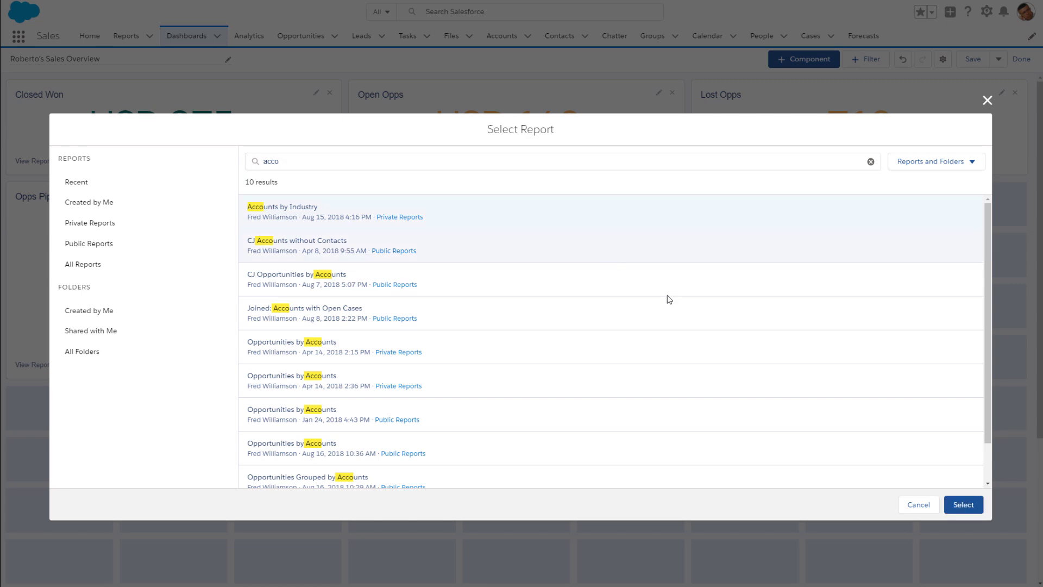
left_click(959, 506)
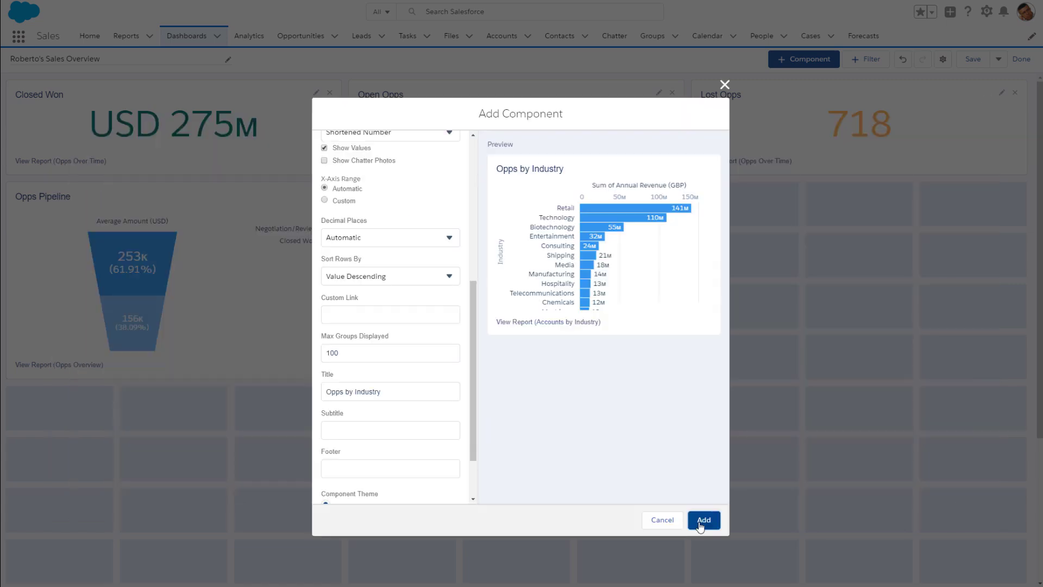
left_click(702, 521)
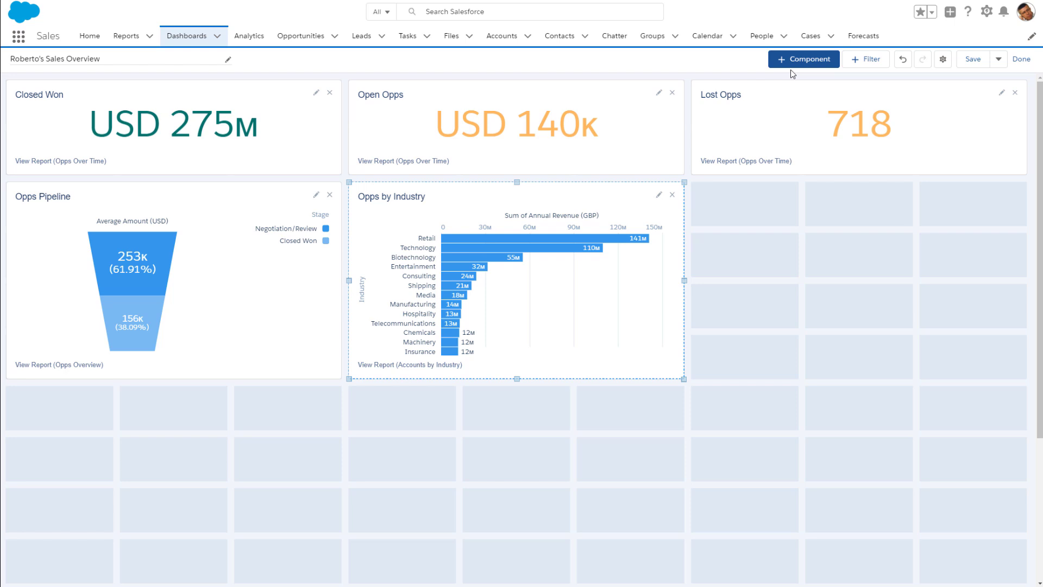
- Start an Opps Over Time table component sorted by Industry
left_click(796, 64)
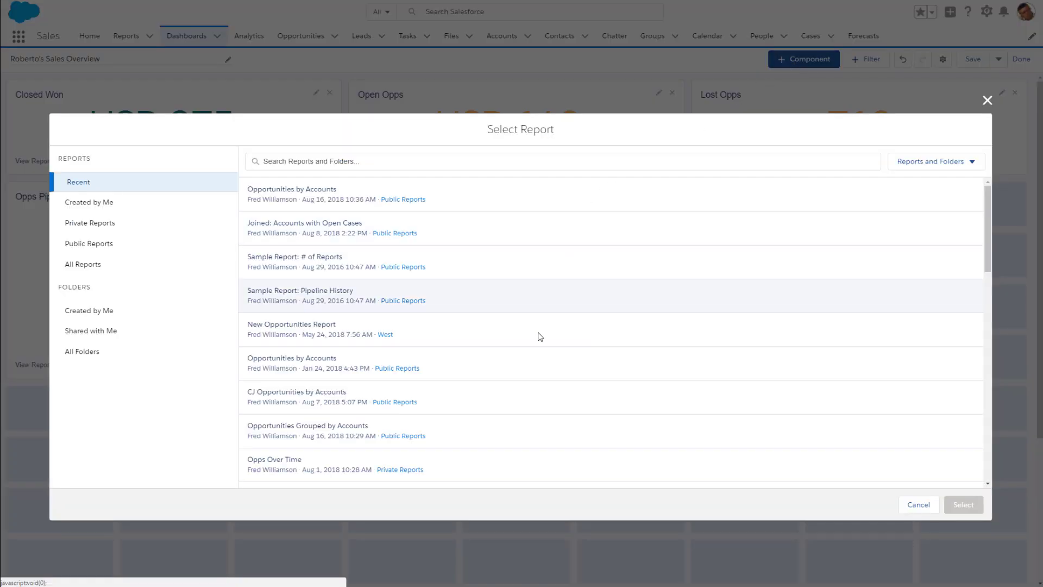
left_click(514, 466)
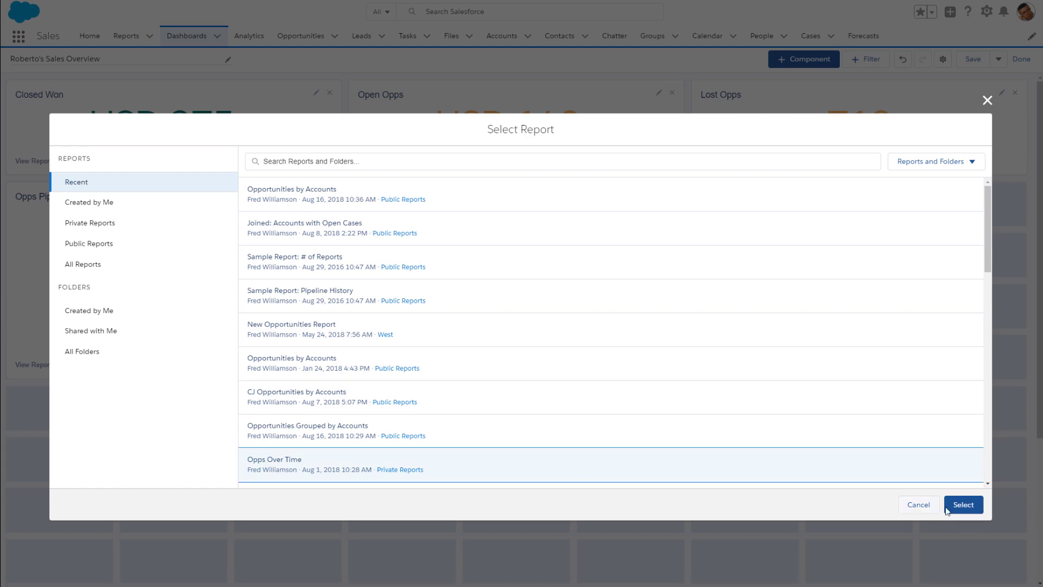
left_click(963, 504)
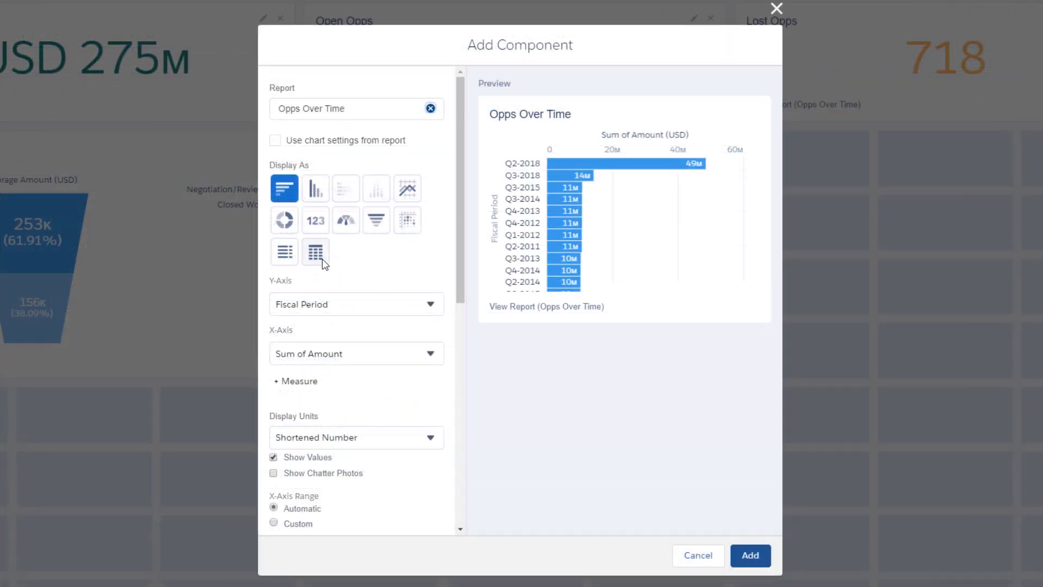
left_click(321, 257)
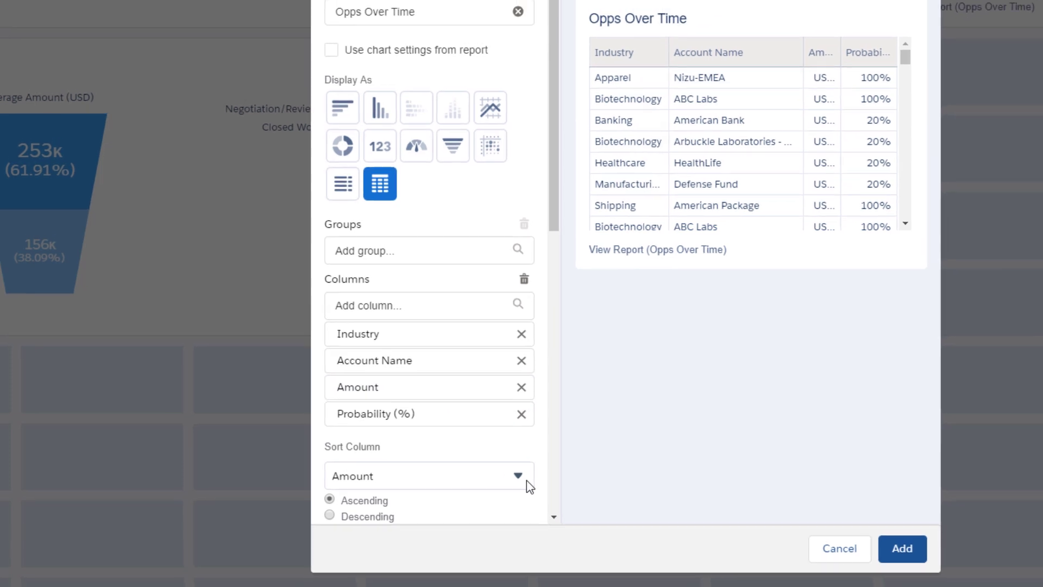
left_click(530, 473)
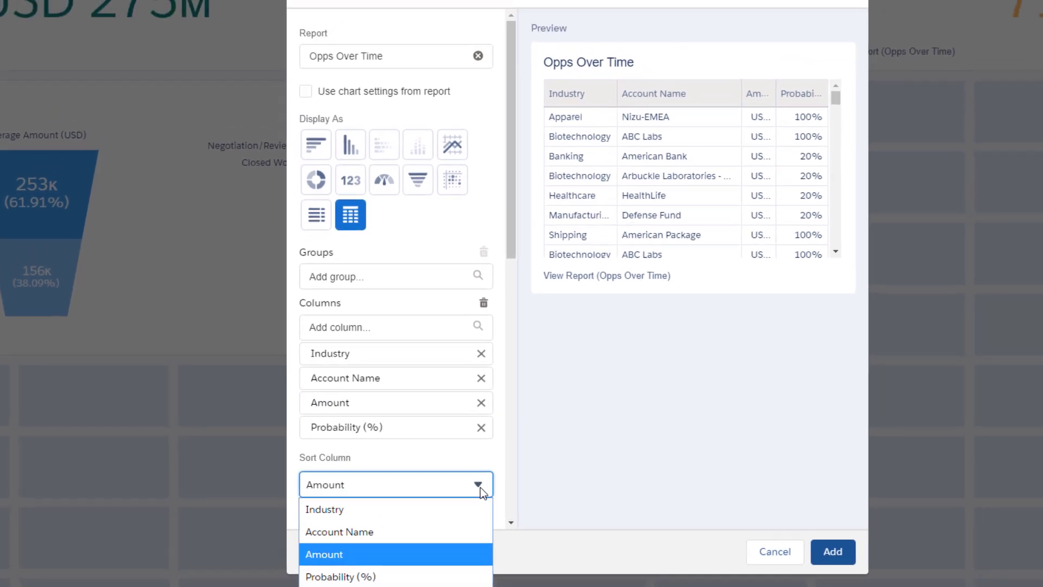
left_click(462, 509)
left_click(461, 528)
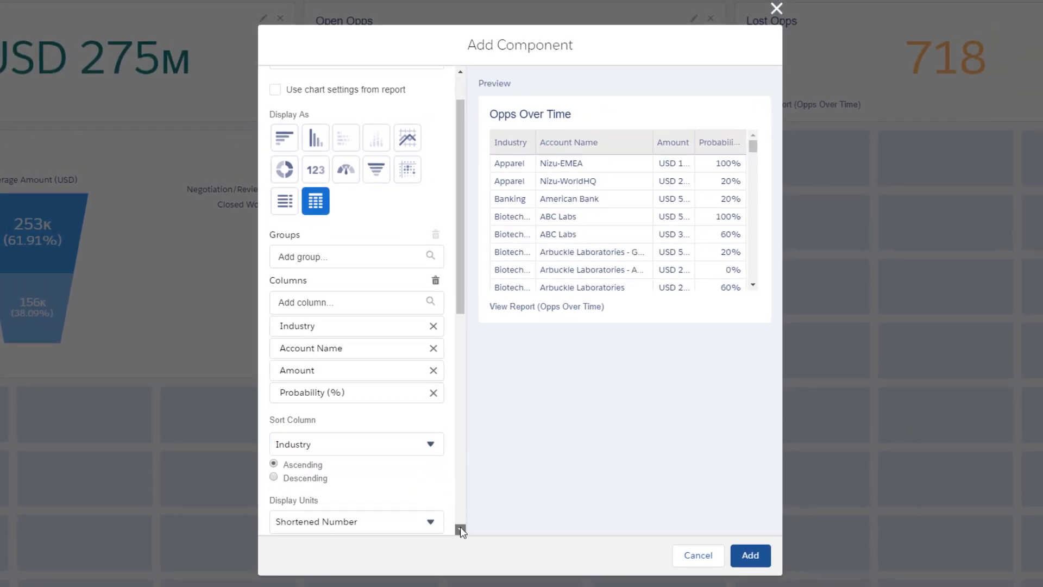
left_click(461, 529)
left_click(461, 530)
left_click(461, 529)
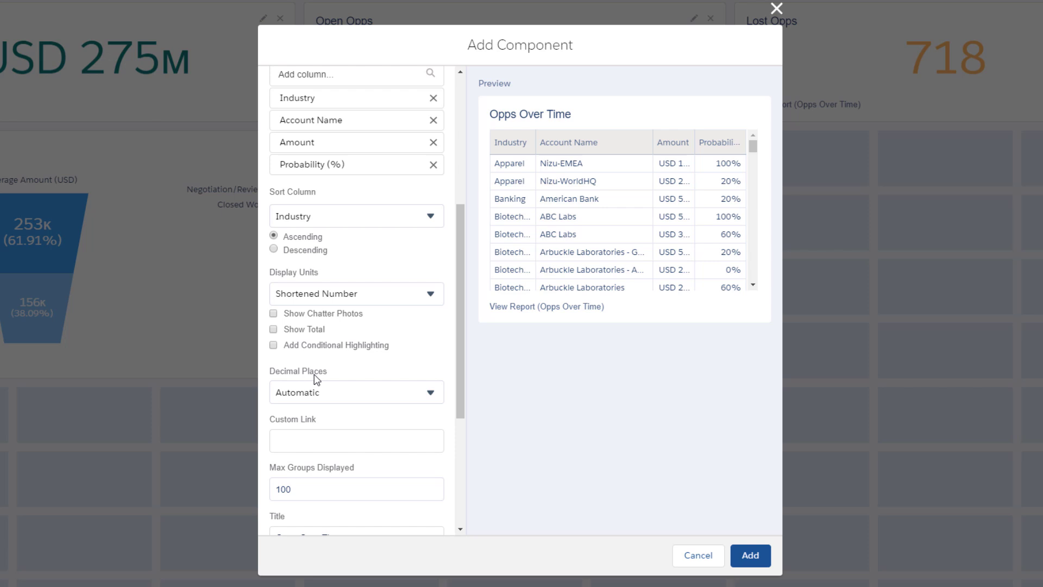
- Highlight the Probability (%) column at 20 and 55 breakpoints and add the table
left_click(273, 345)
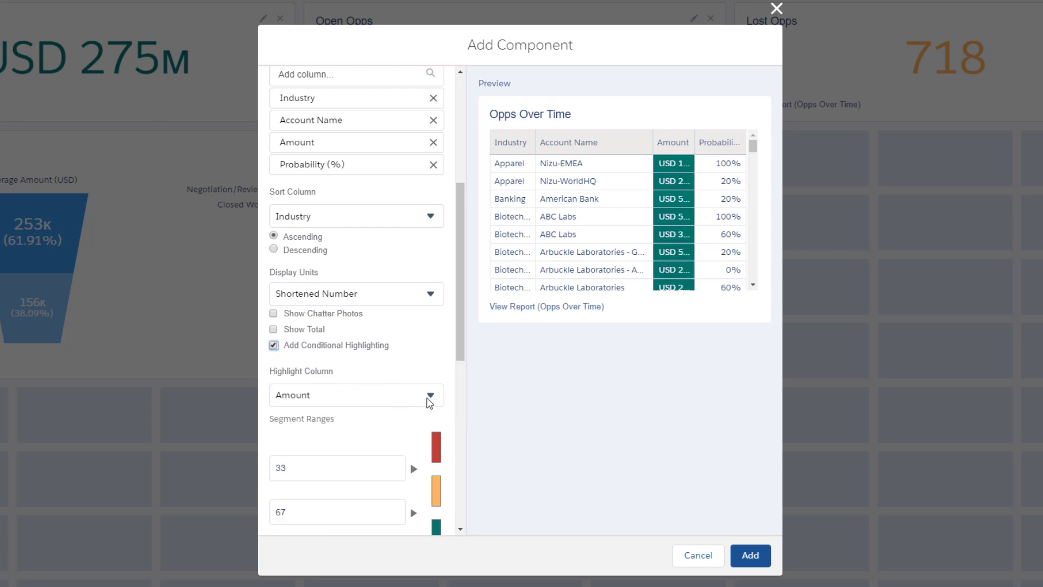
left_click(430, 402)
left_click(422, 434)
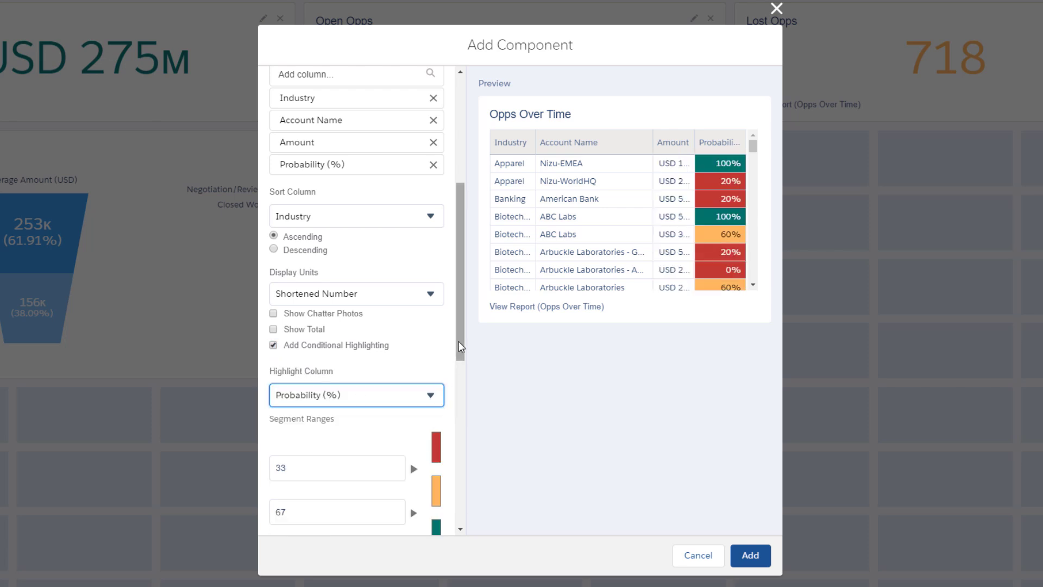
left_click_drag(461, 347, 460, 401)
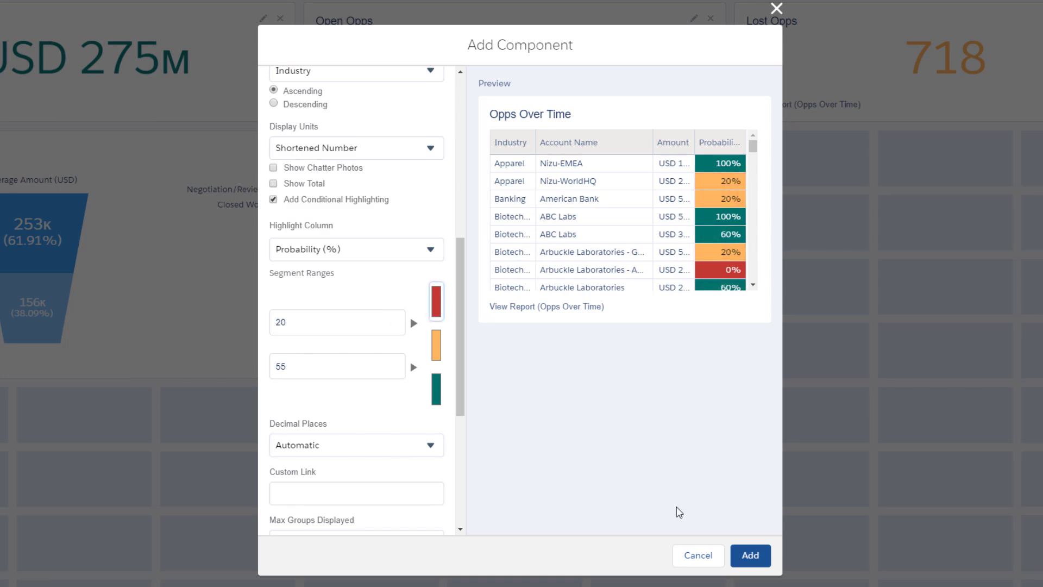
left_click(750, 555)
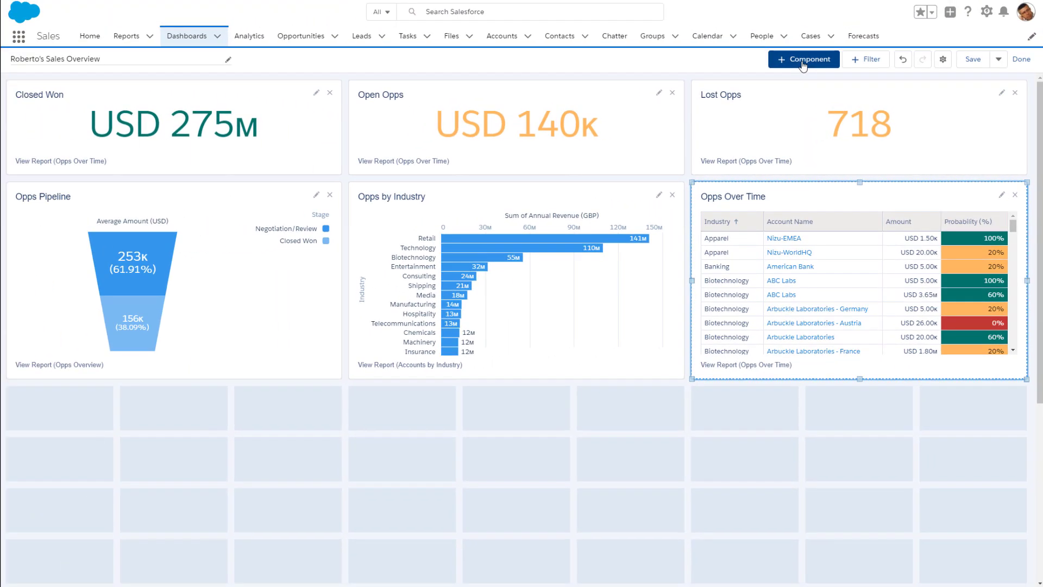
- Start another table component from the Opps Over Time report
left_click(803, 61)
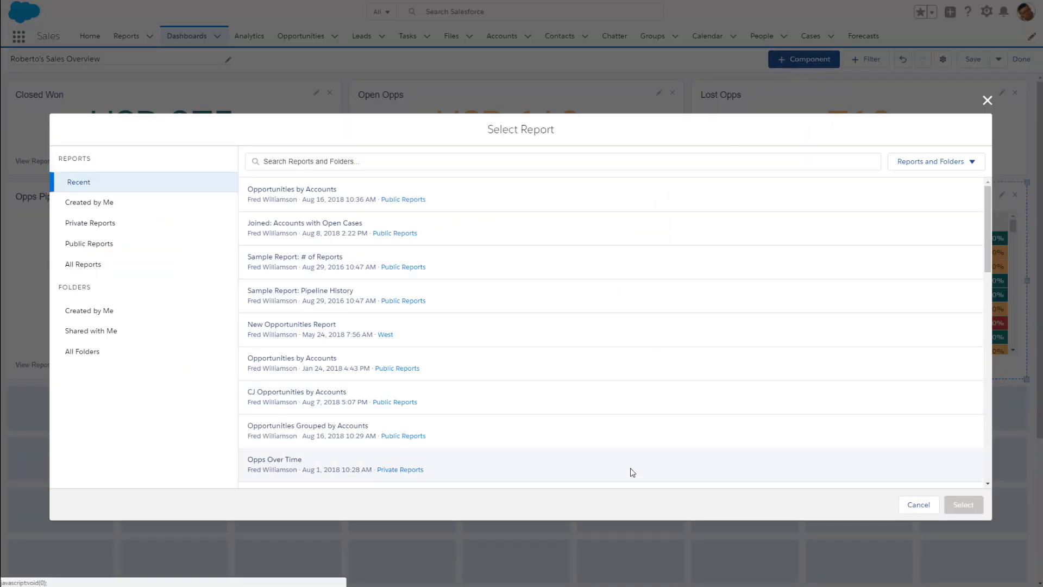
left_click(634, 468)
left_click(957, 504)
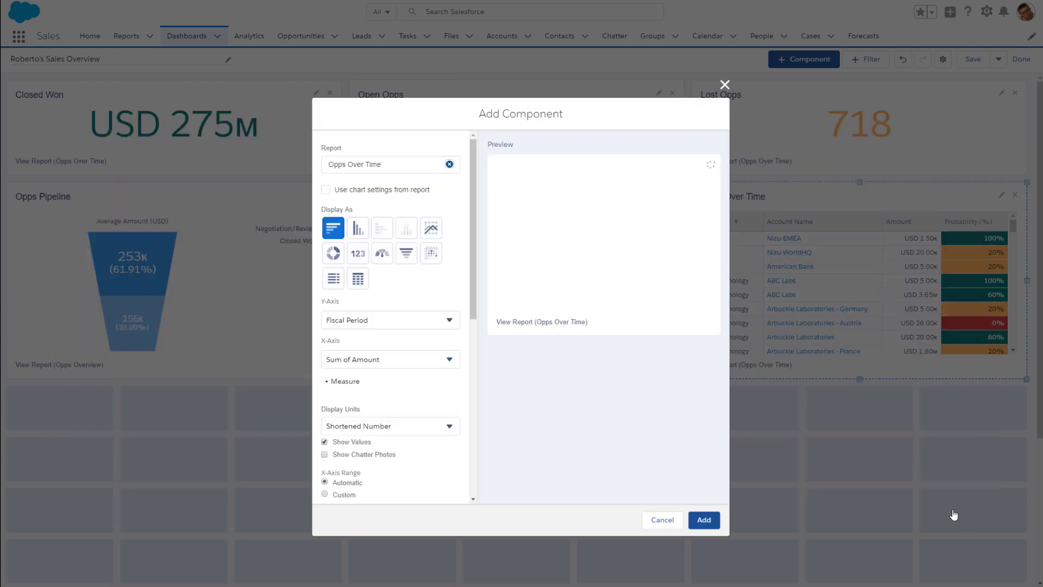
left_click(358, 279)
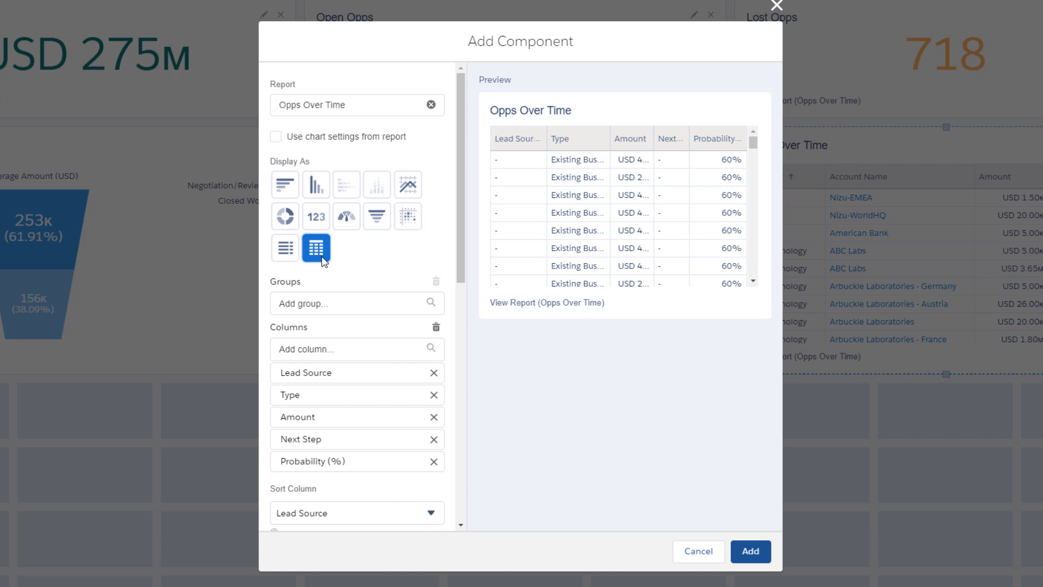
- Group the table by Opportunity Owner, total Amount as a sum, and show owner photos
left_click(411, 303)
type("oppo")
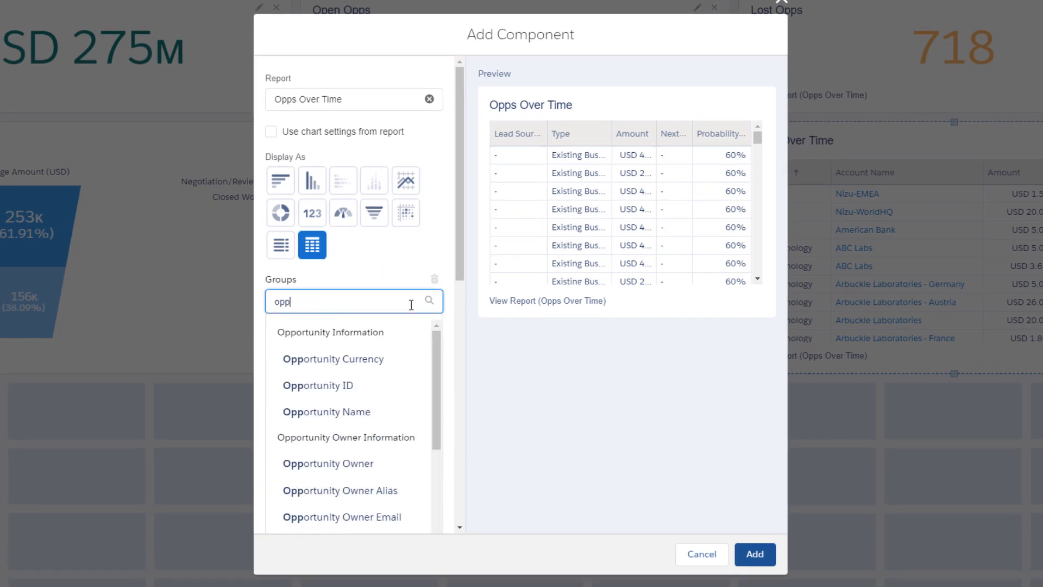
left_click(380, 463)
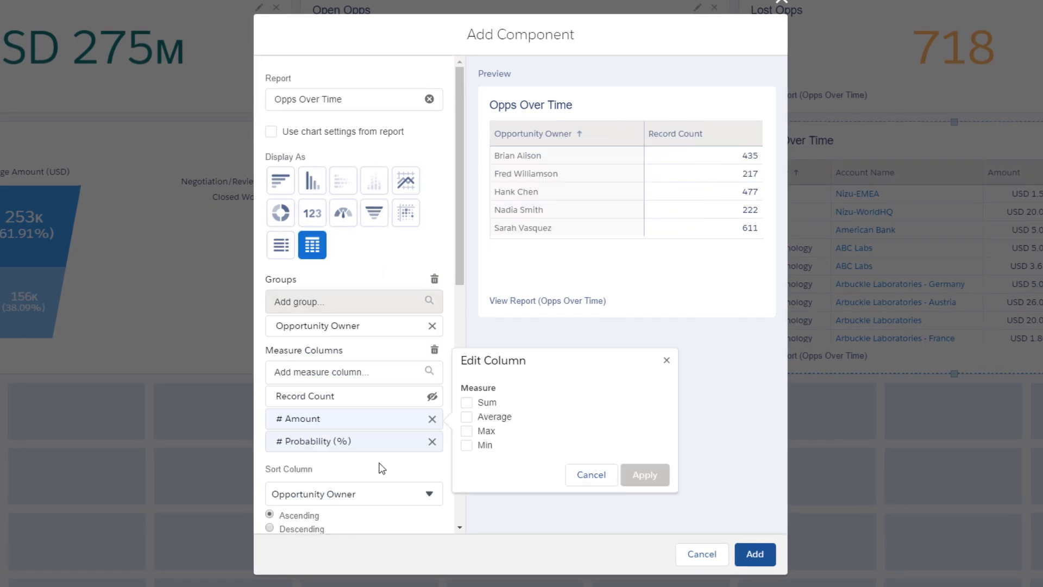
left_click(466, 403)
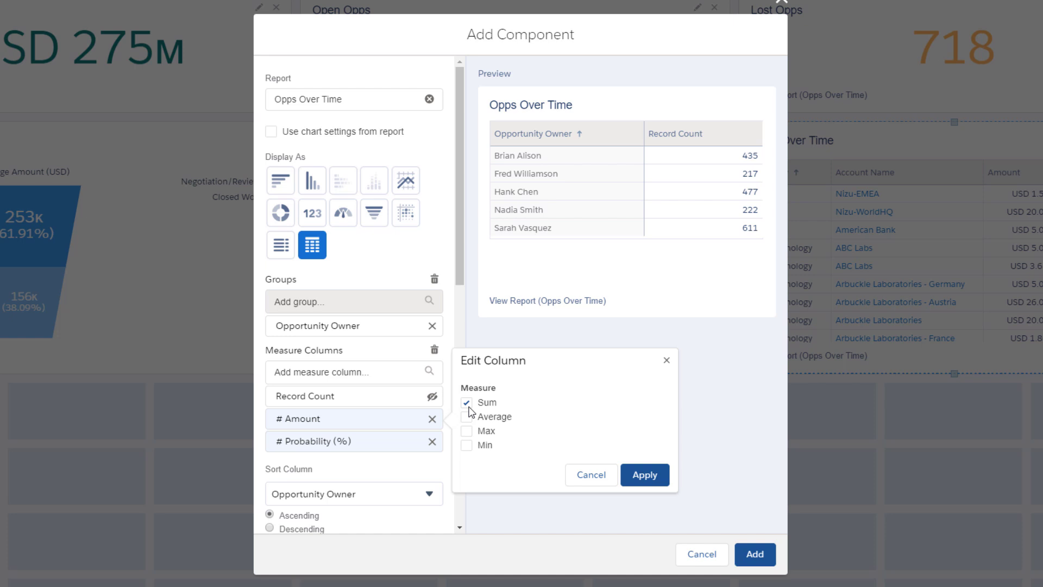
left_click(636, 482)
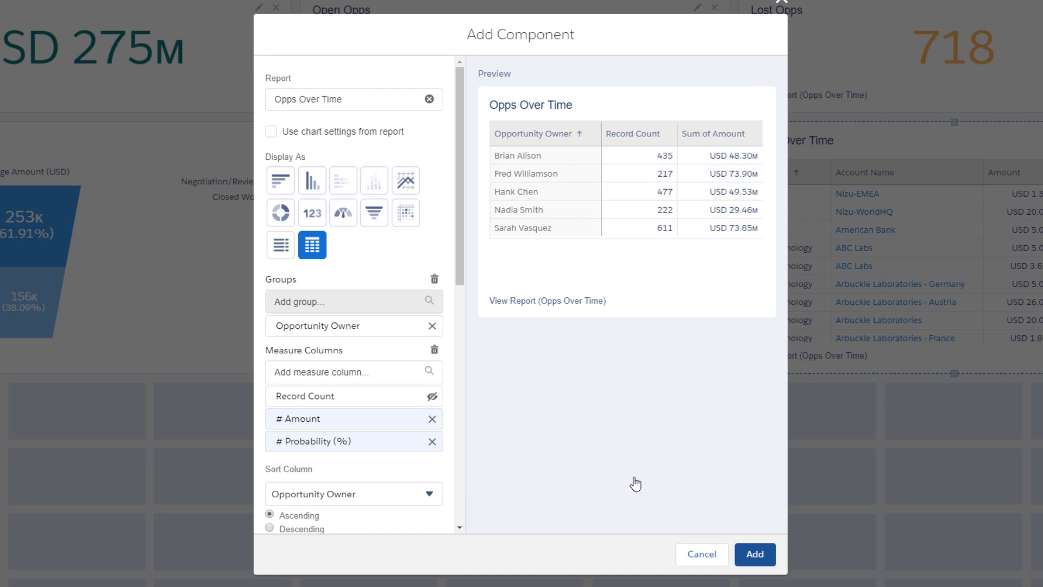
left_click_drag(457, 259, 471, 445)
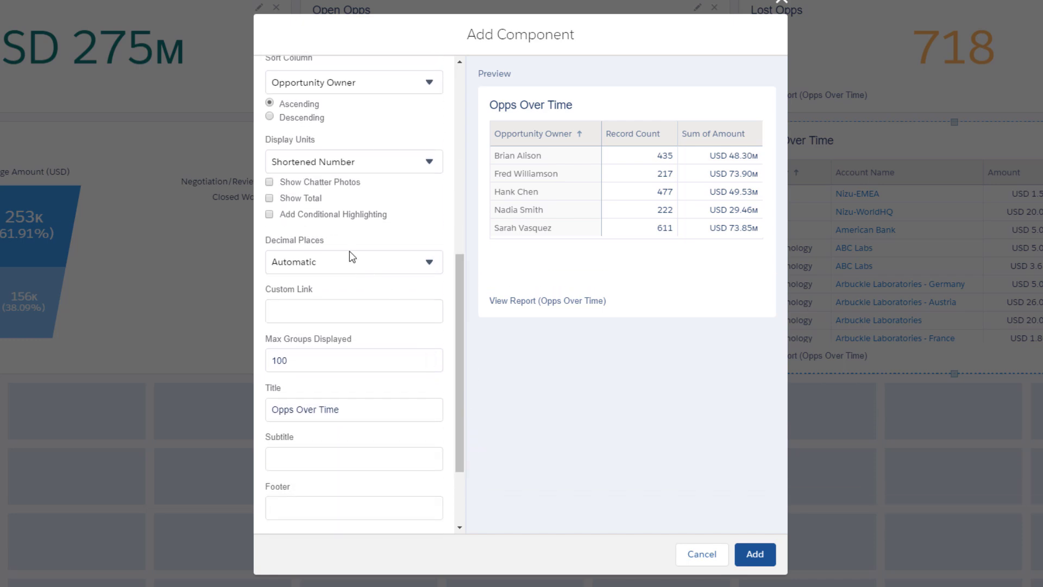
left_click(271, 182)
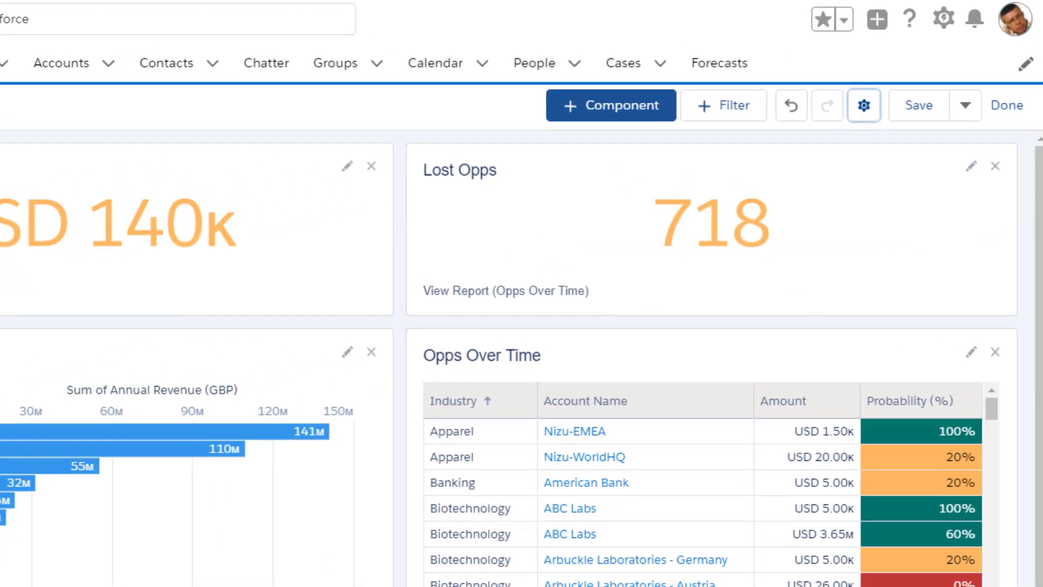
- Switch the dashboard to the Dark theme with the Bluegrass palette
left_click(847, 116)
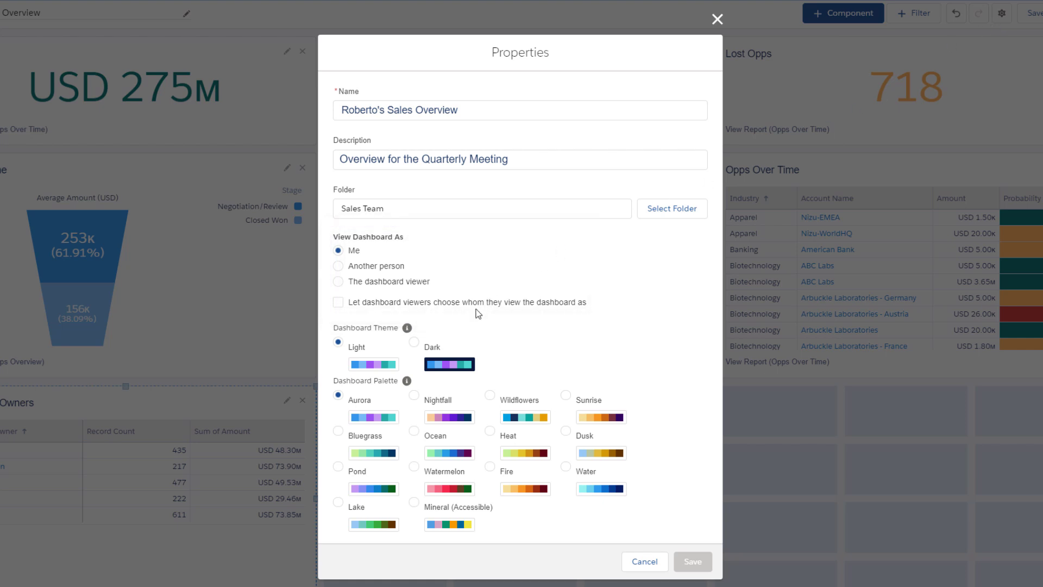
left_click(415, 342)
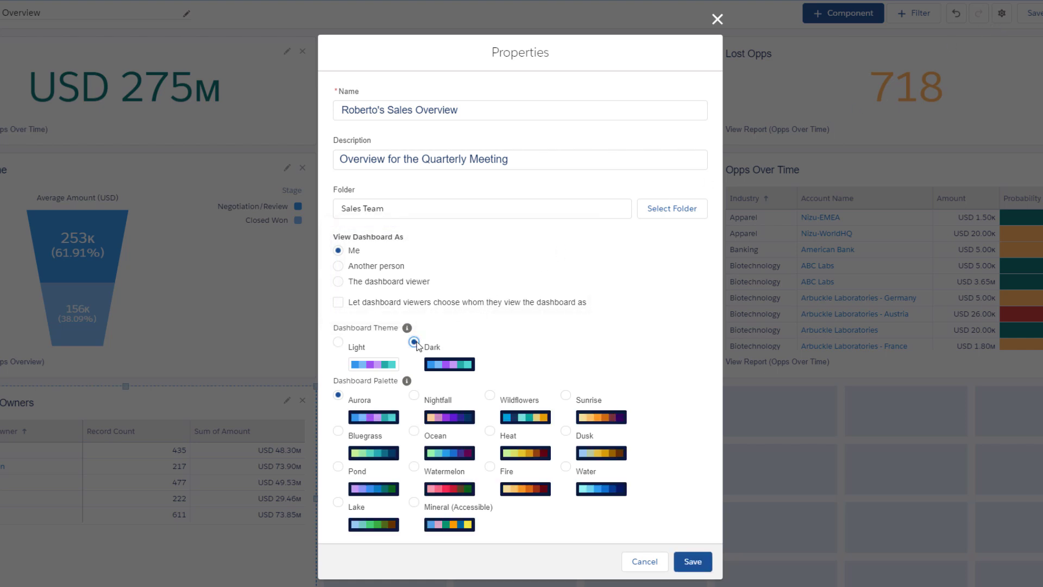
left_click(338, 432)
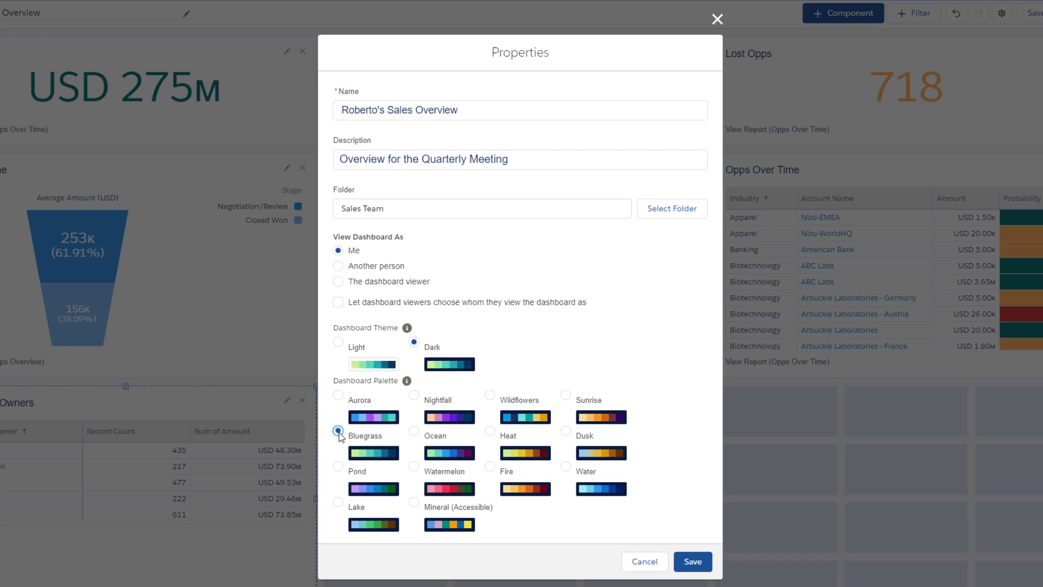
left_click(693, 562)
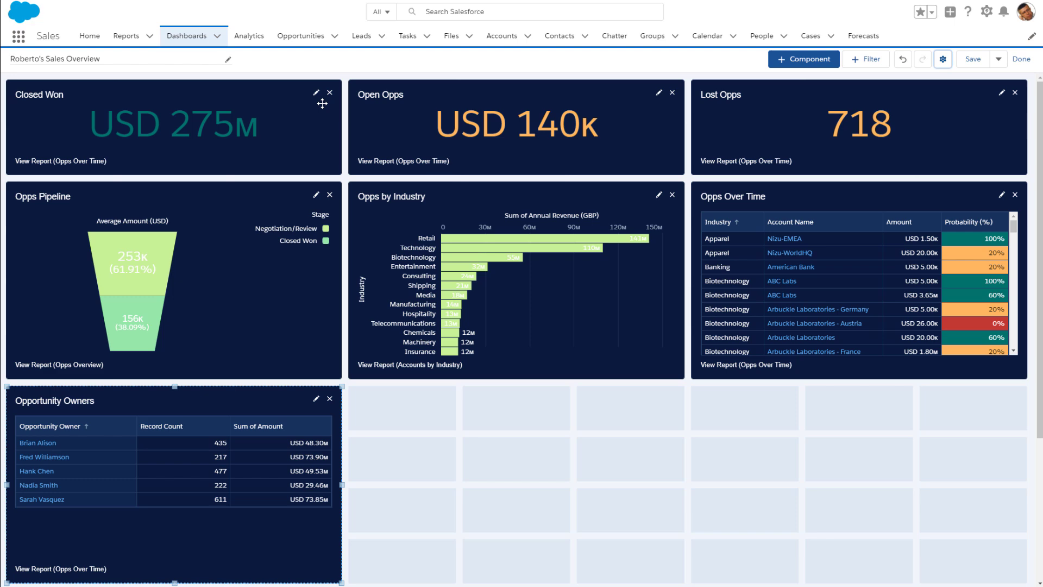
- Give the Closed Won tile the Light component theme
left_click(316, 95)
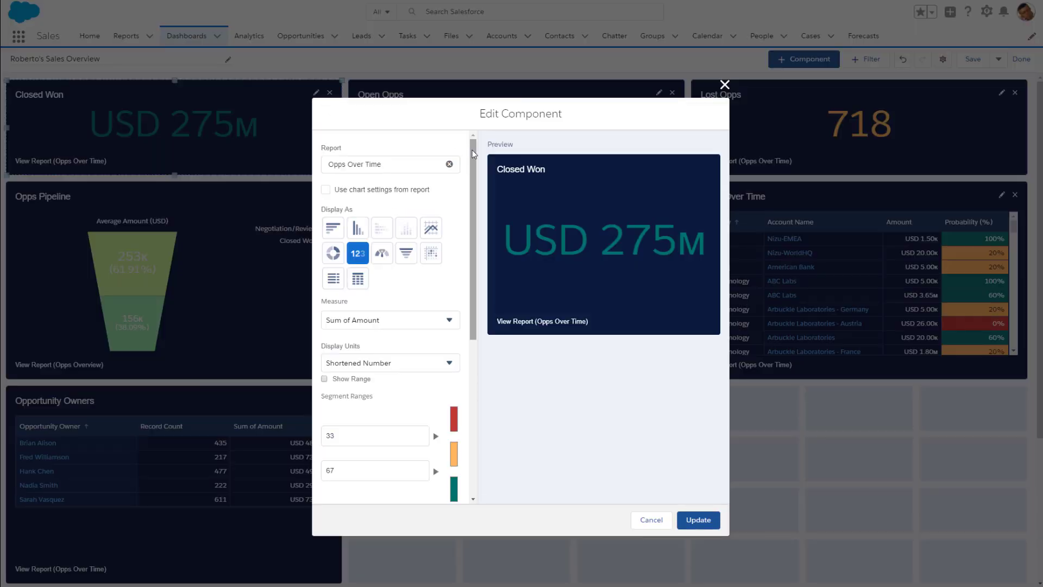
left_click_drag(473, 169, 481, 325)
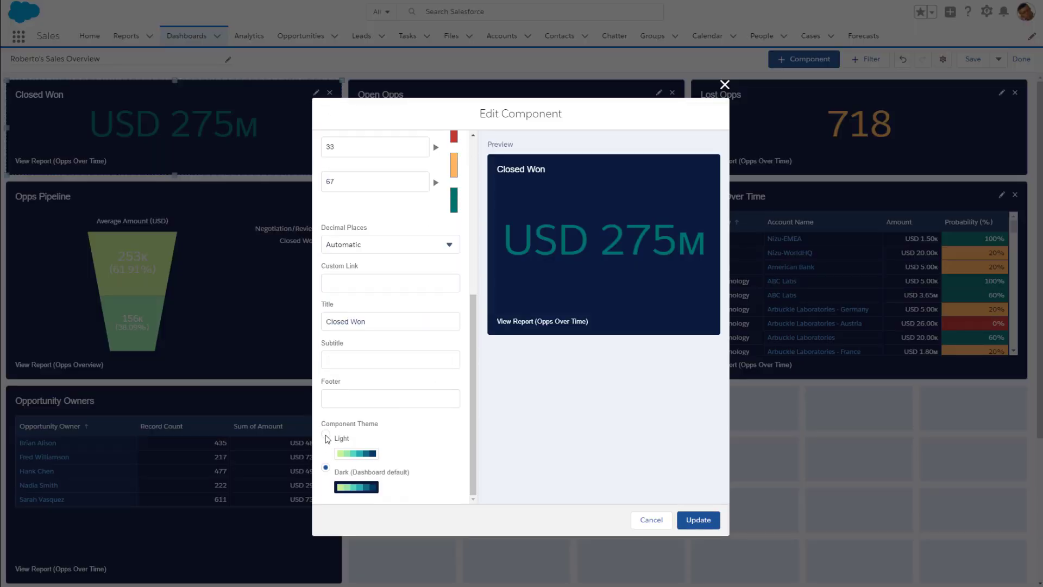
left_click(326, 438)
left_click(698, 521)
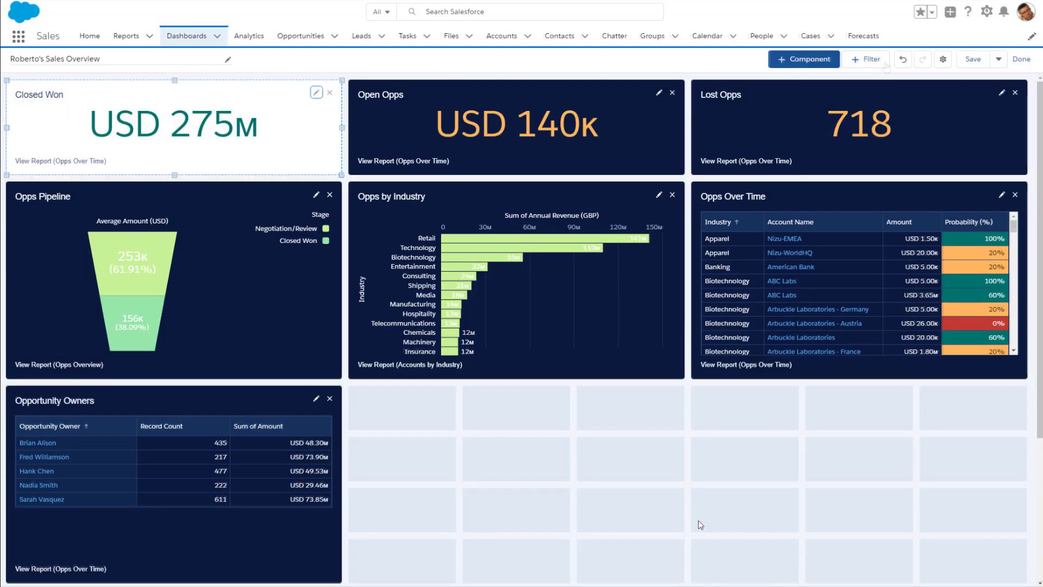
- Add an Industry dashboard filter with Retail as its value
left_click(880, 62)
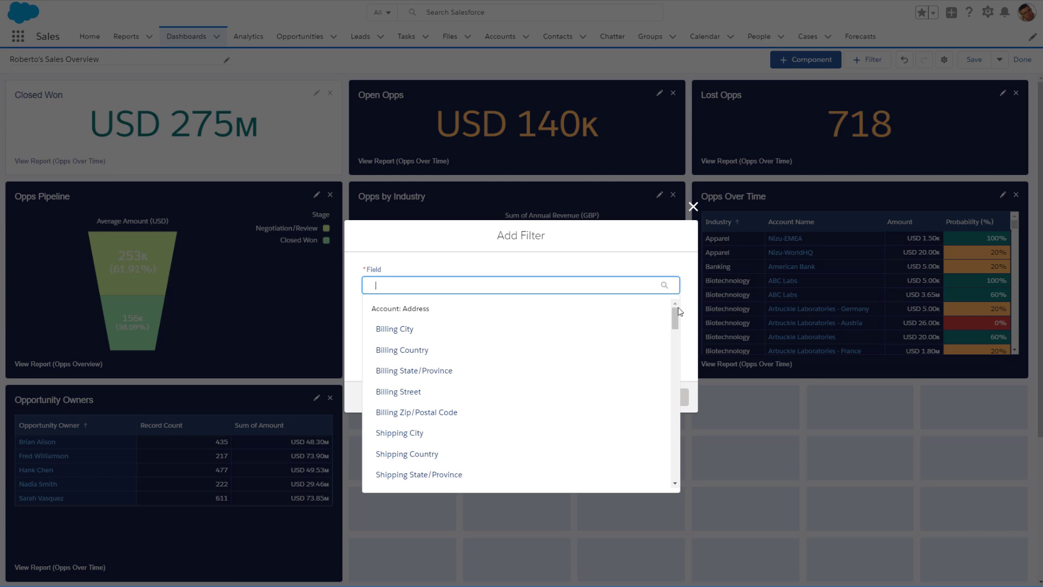
left_click_drag(675, 313, 674, 414)
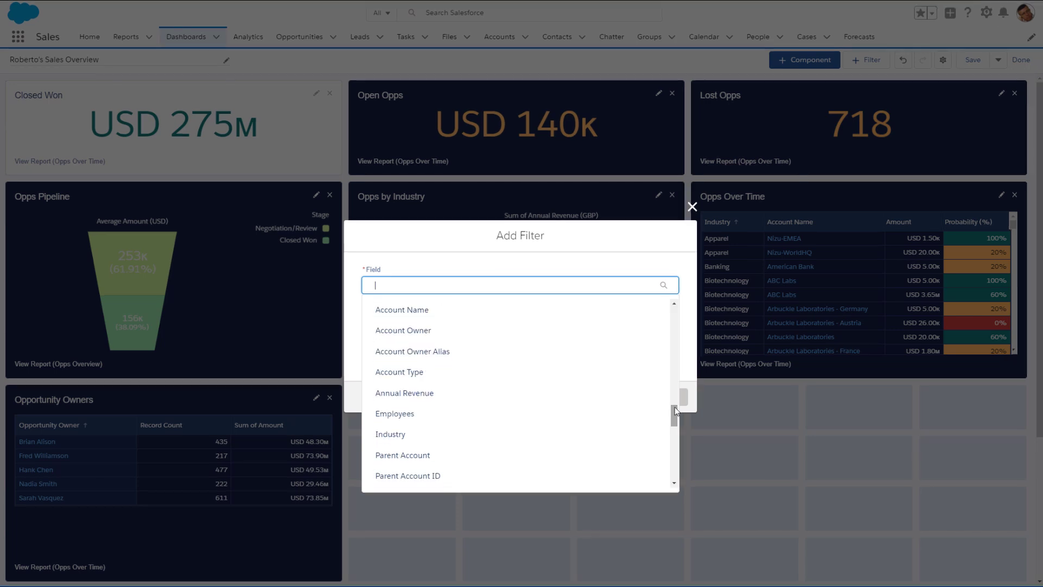
left_click(629, 433)
left_click(405, 365)
type("re")
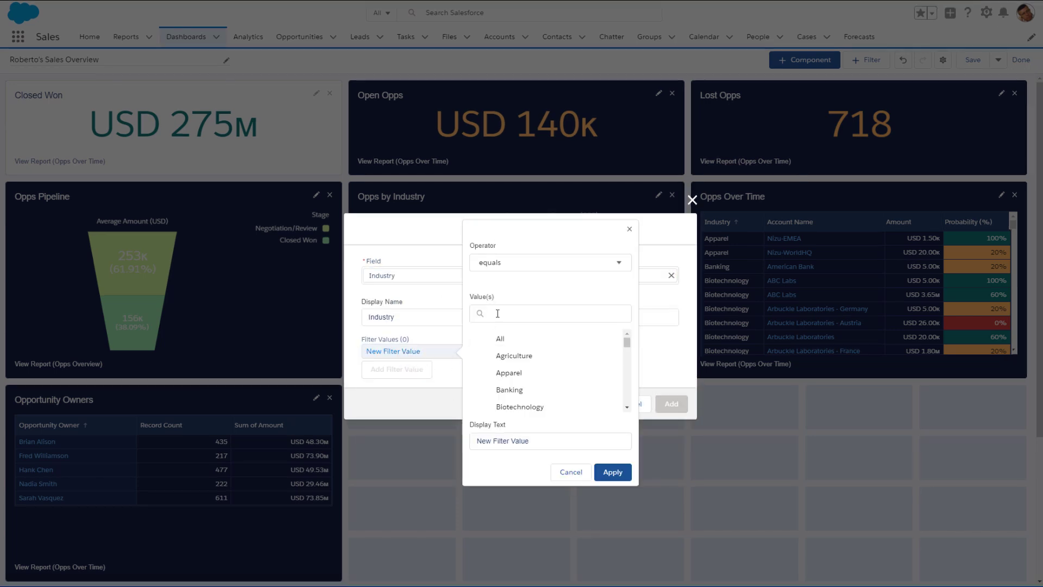
left_click(505, 407)
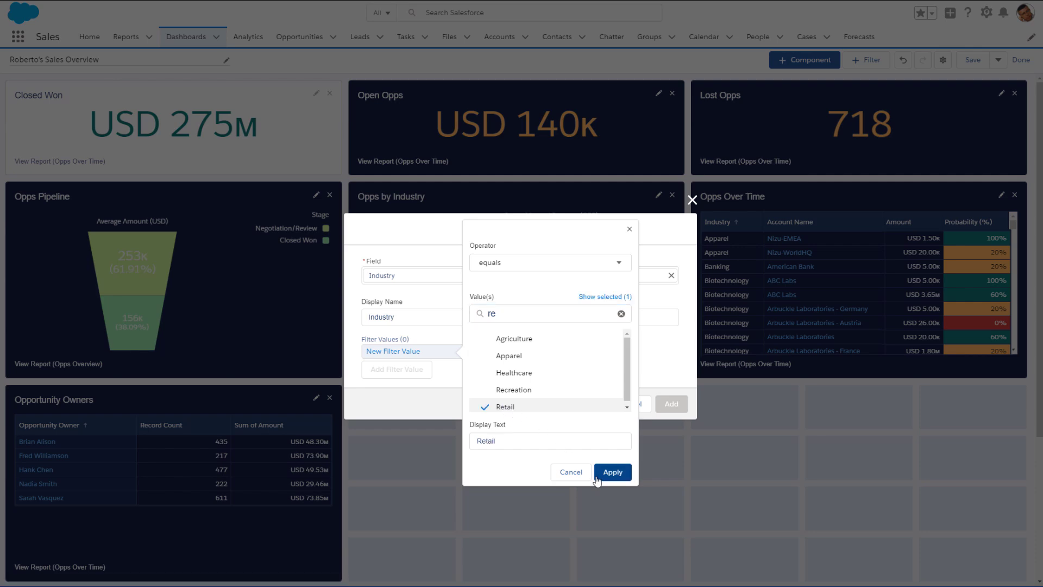
left_click(614, 472)
left_click(663, 412)
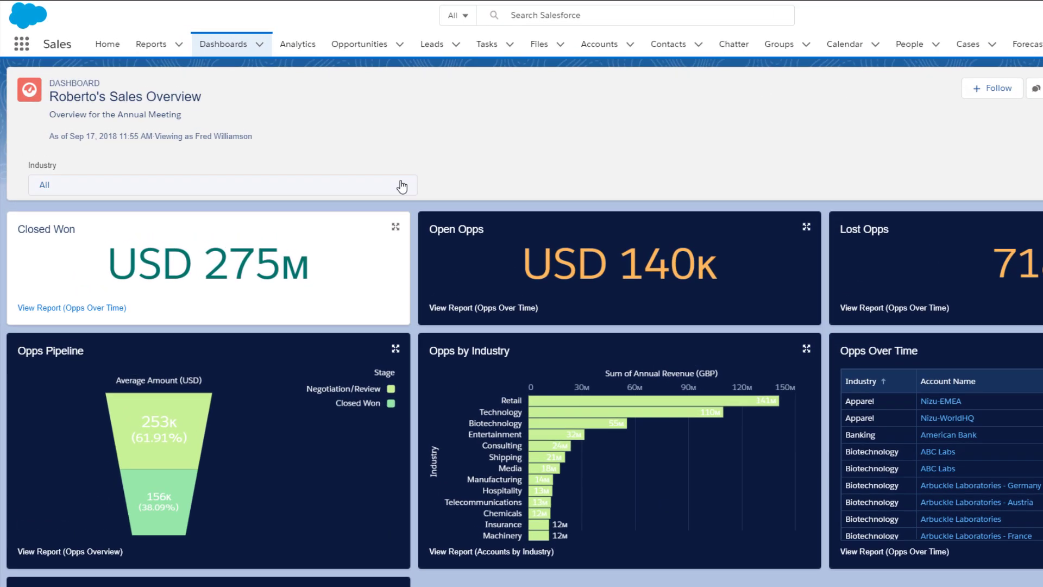
- Set the dashboard's Industry filter to equals Retail, dropping Closed Won to USD 36M
left_click(335, 155)
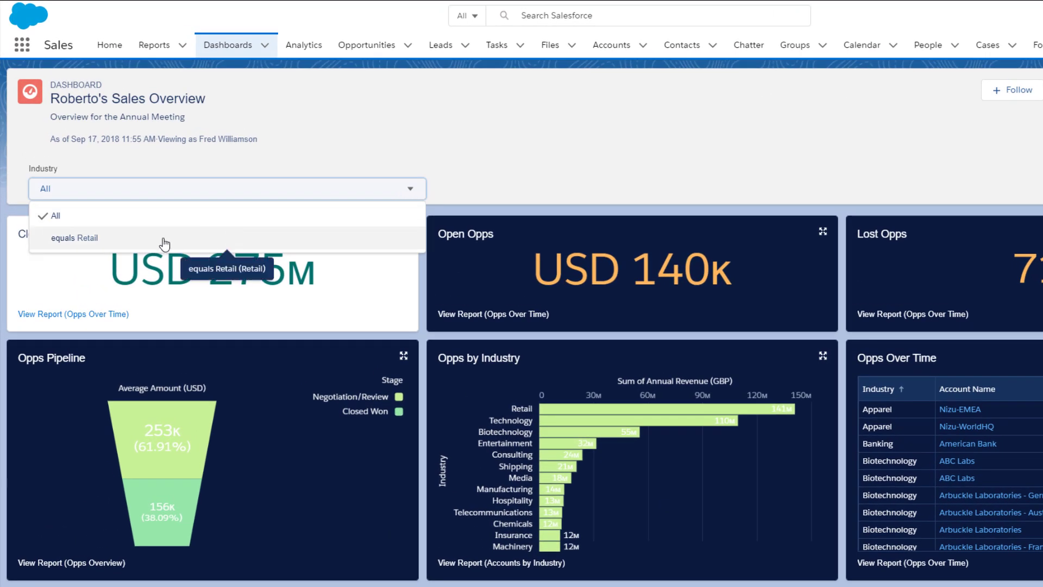
left_click(140, 245)
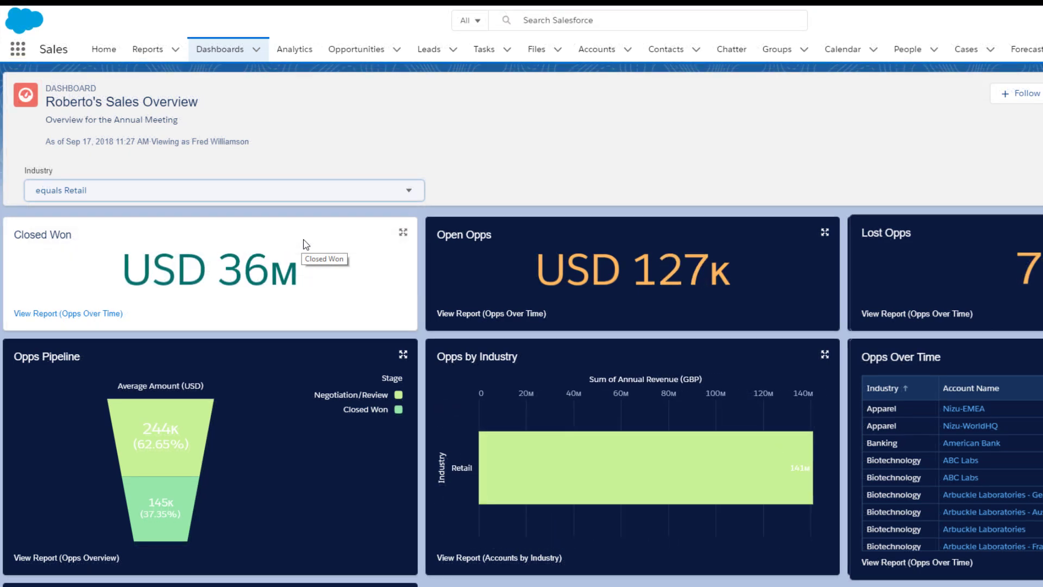